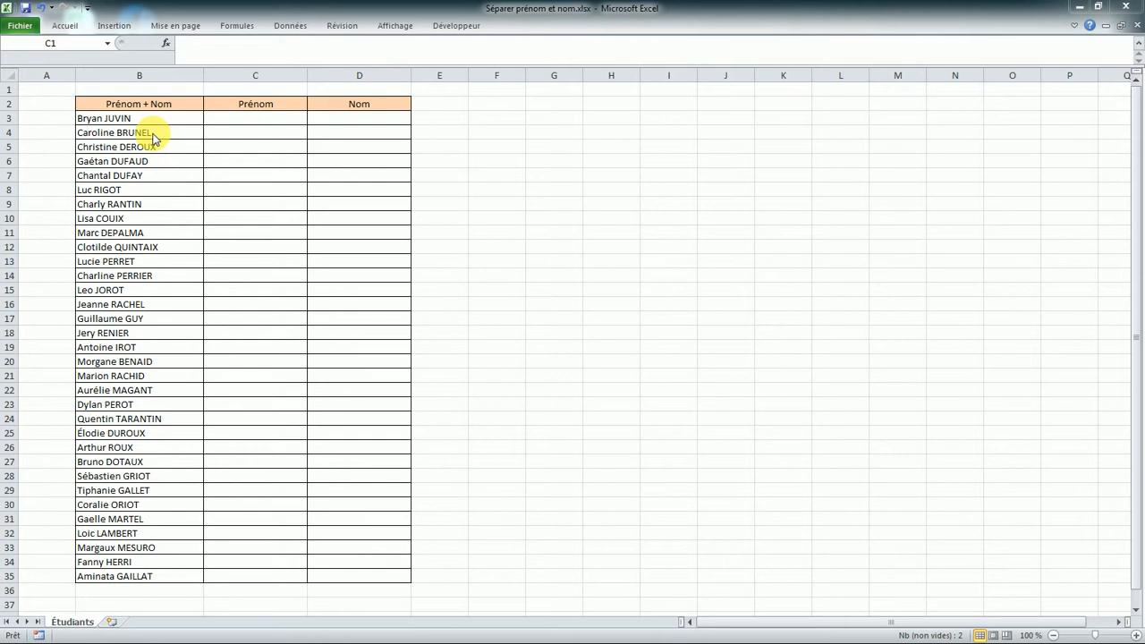
left_click(226, 121)
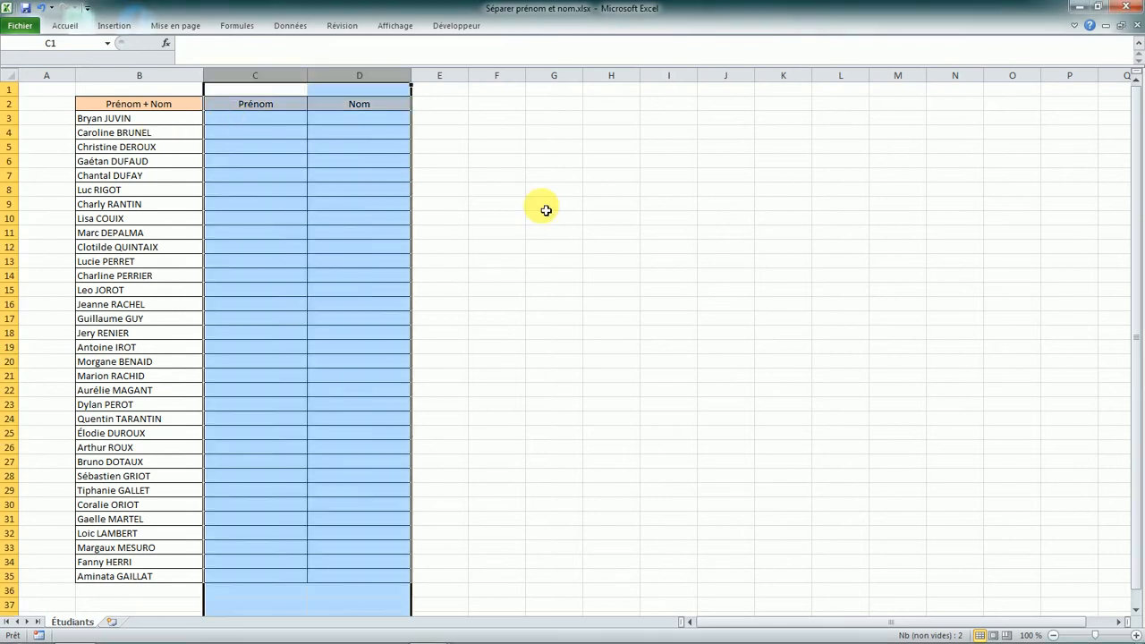
left_click(545, 207)
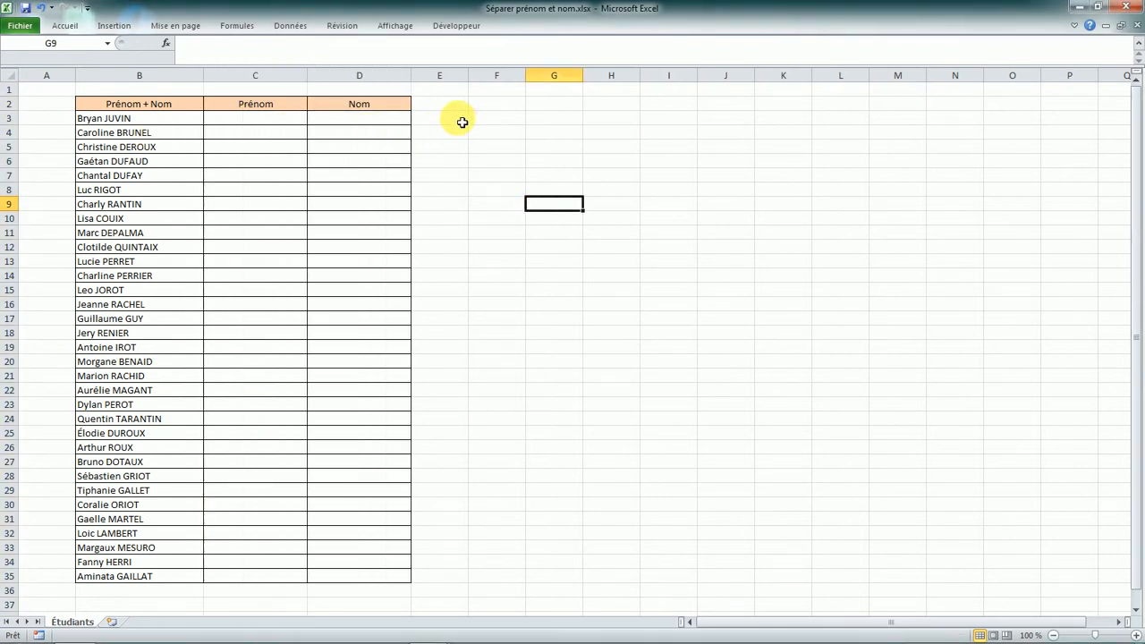
left_click(284, 122)
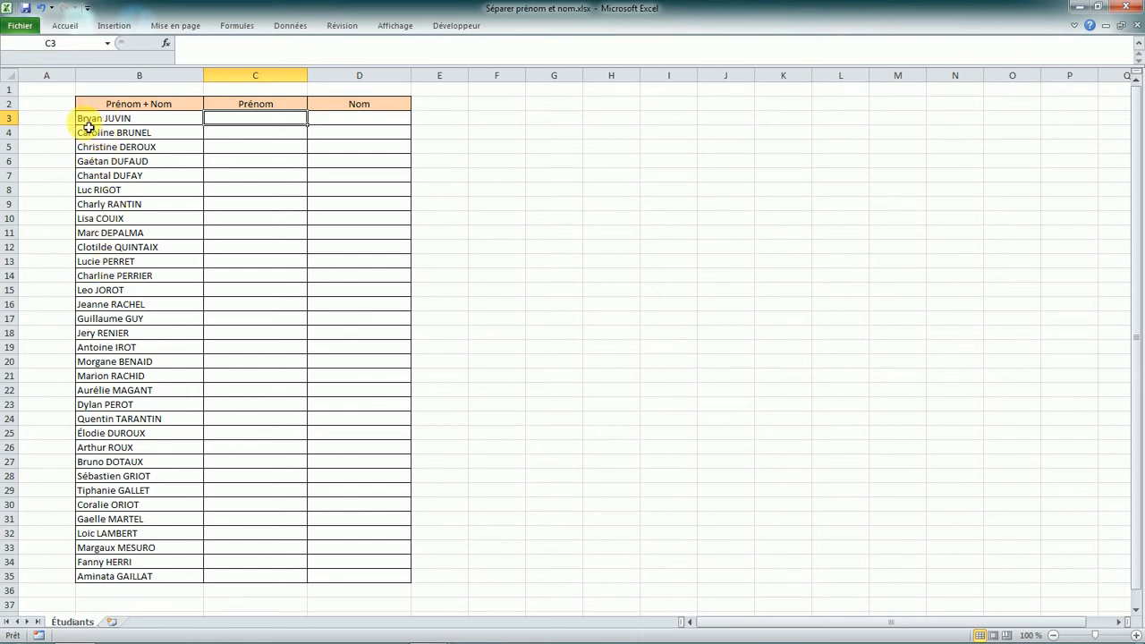
type("=")
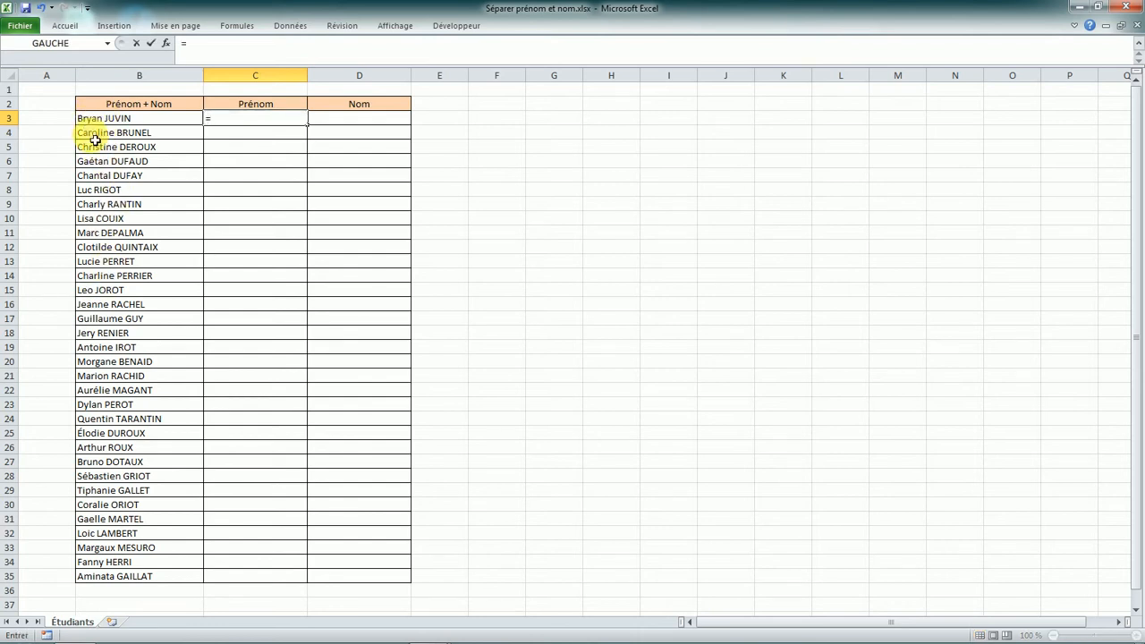
key("Caps_Lock")
type("GACUHE")
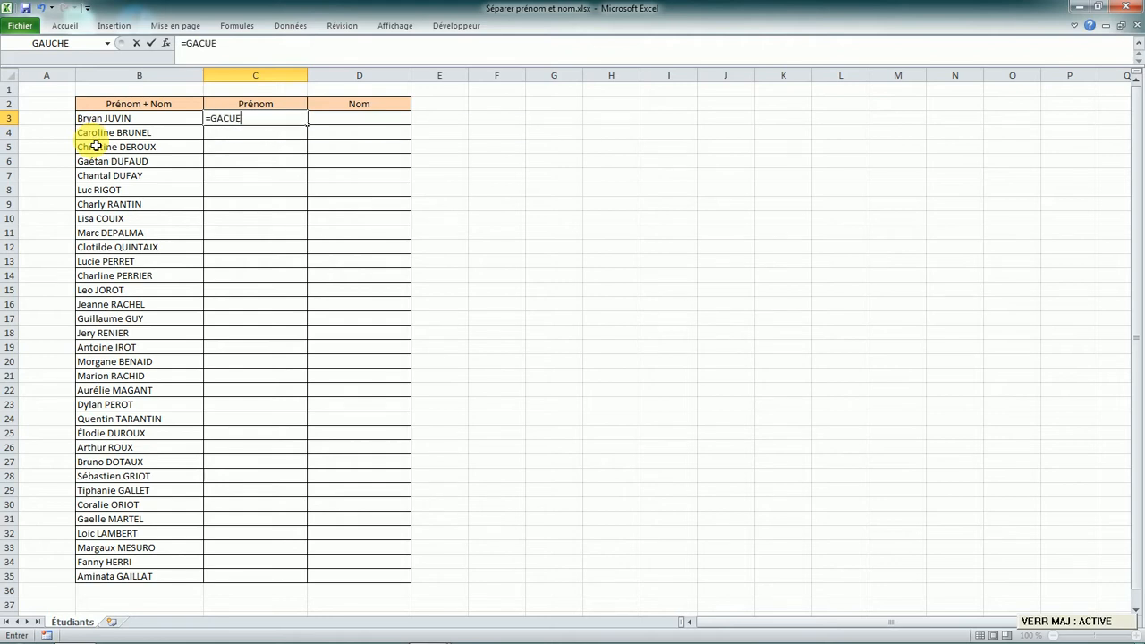
key("BackSpace")
key("BackSpace")
key("BackSpace")
type("UCHE")
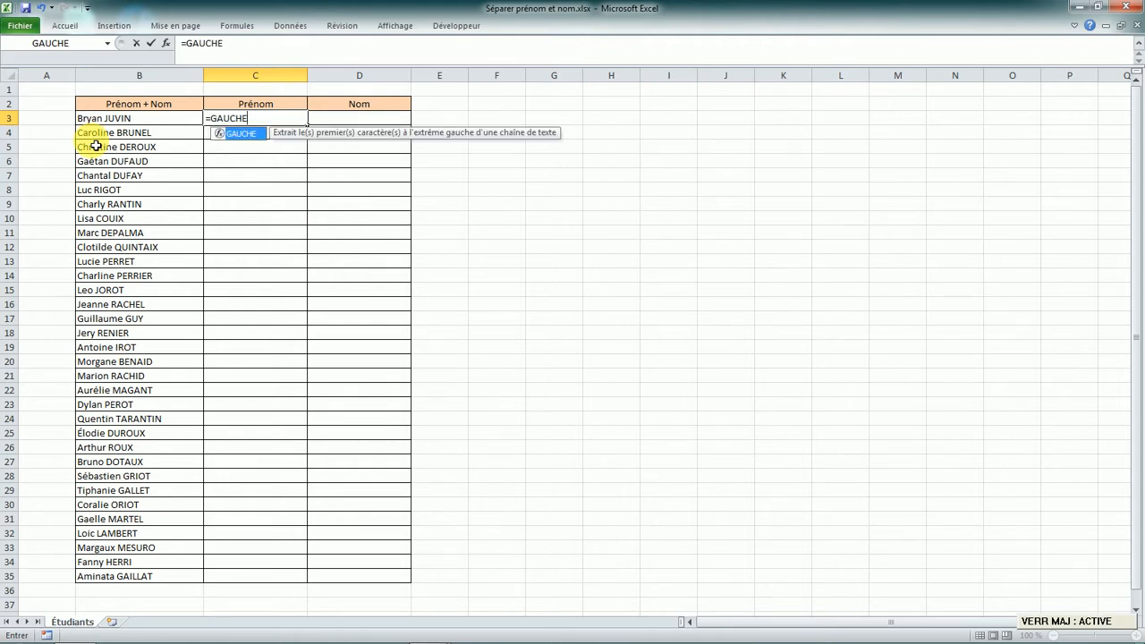
key("Caps_Lock")
type("(")
left_click(104, 122)
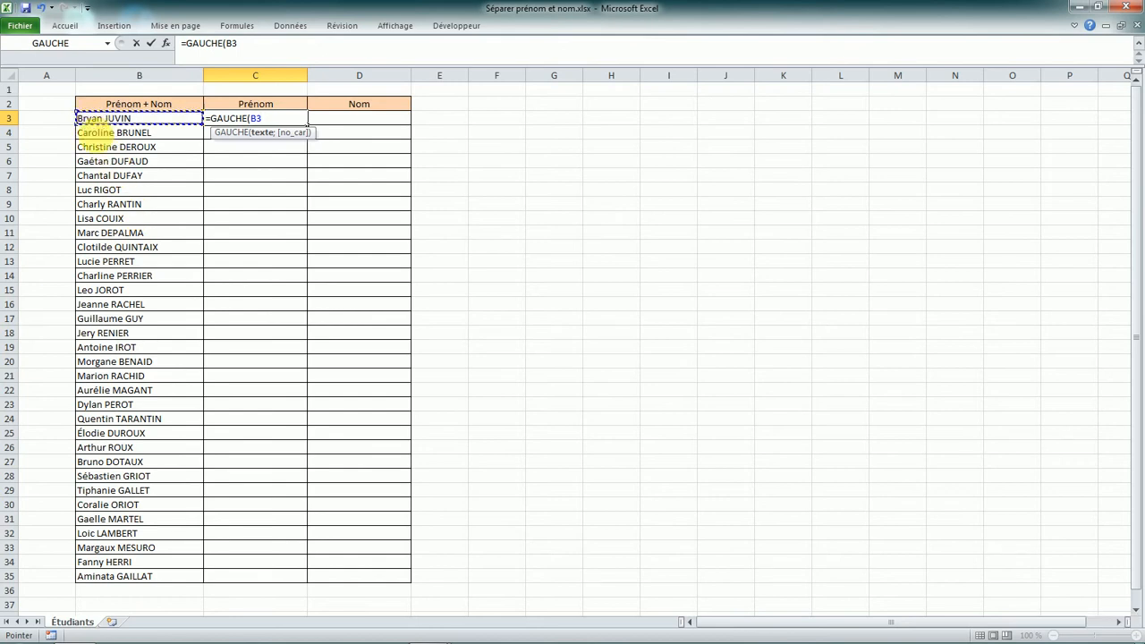
type(";")
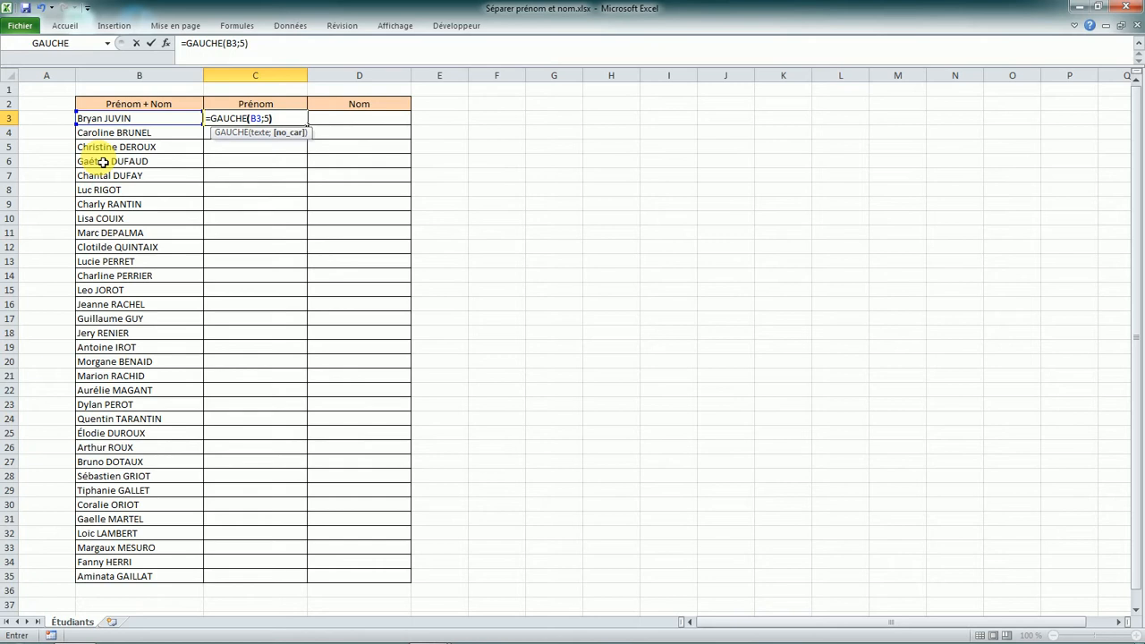
type("5)")
key("Return")
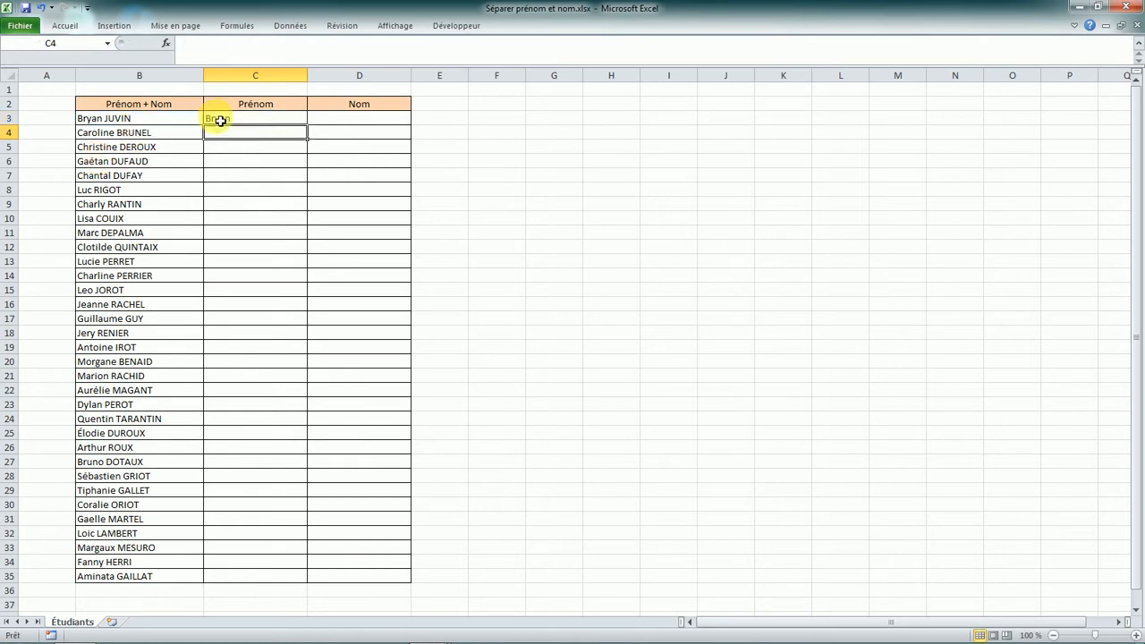
- Copy C3's formula down to C5, giving 'Carol' and 'Chris'
left_click(220, 119)
left_click_drag(307, 125, 308, 161)
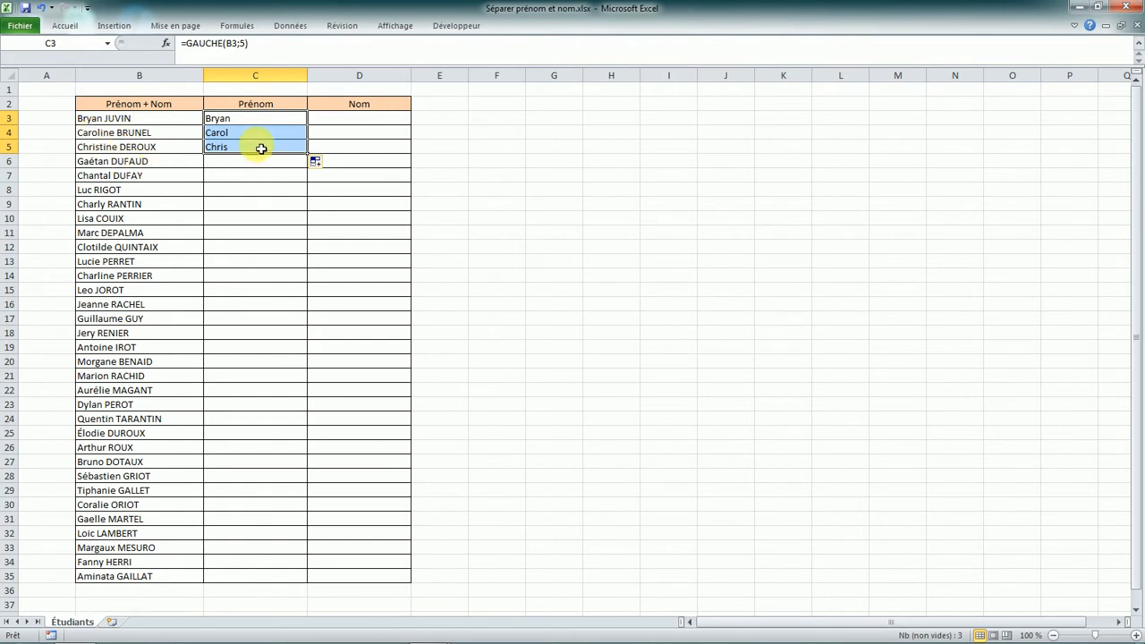
left_click(257, 119)
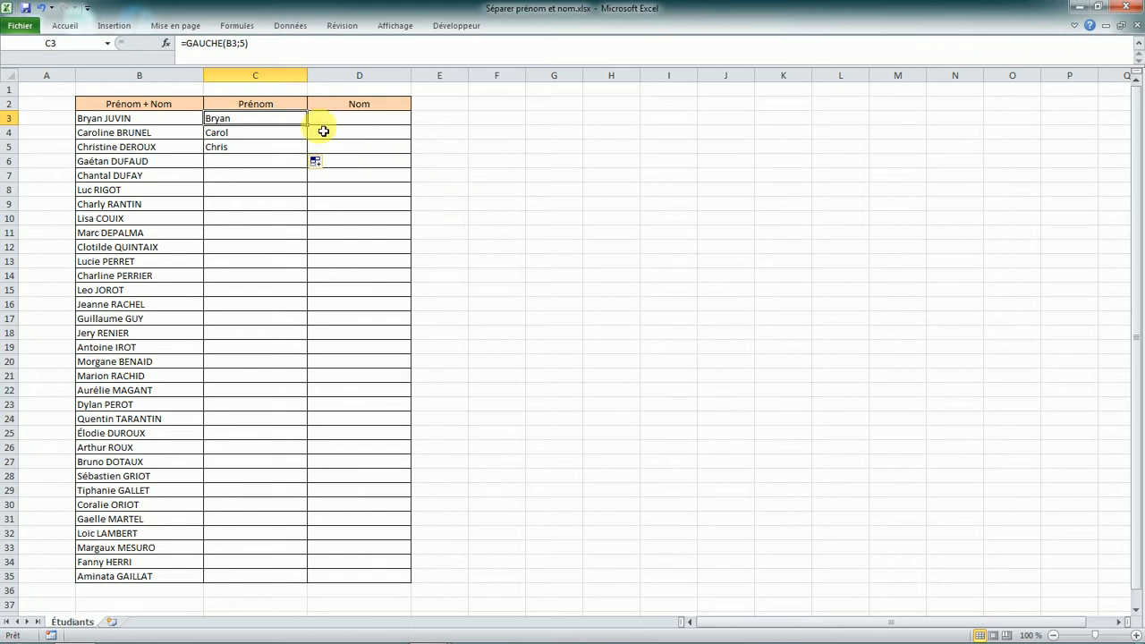
left_click(448, 118)
type("=")
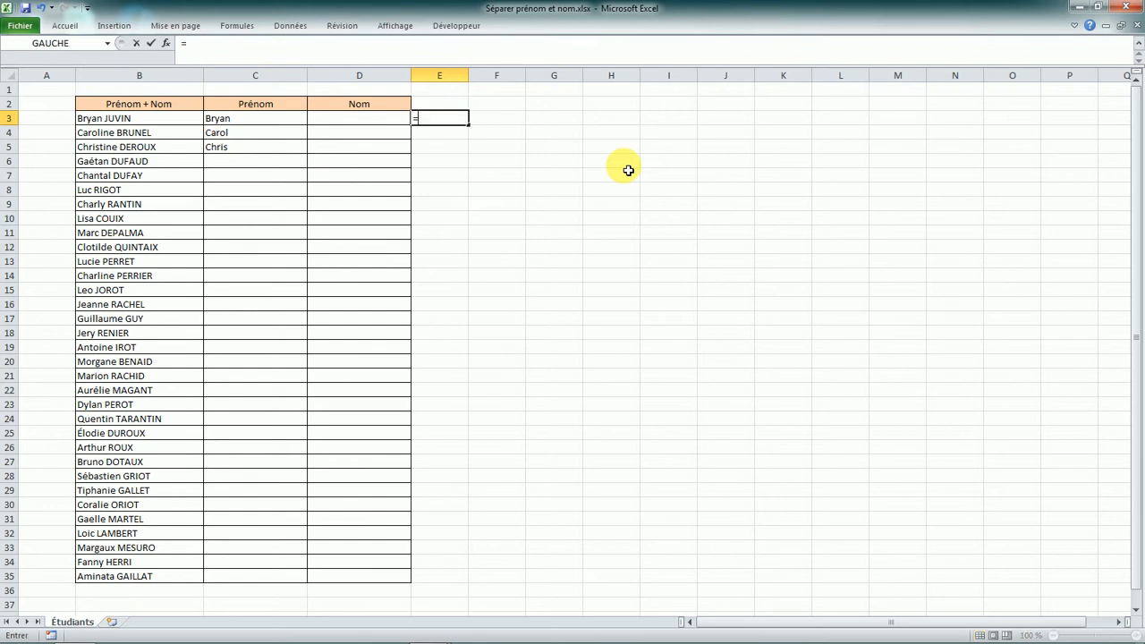
key("Caps_Lock")
type("CH")
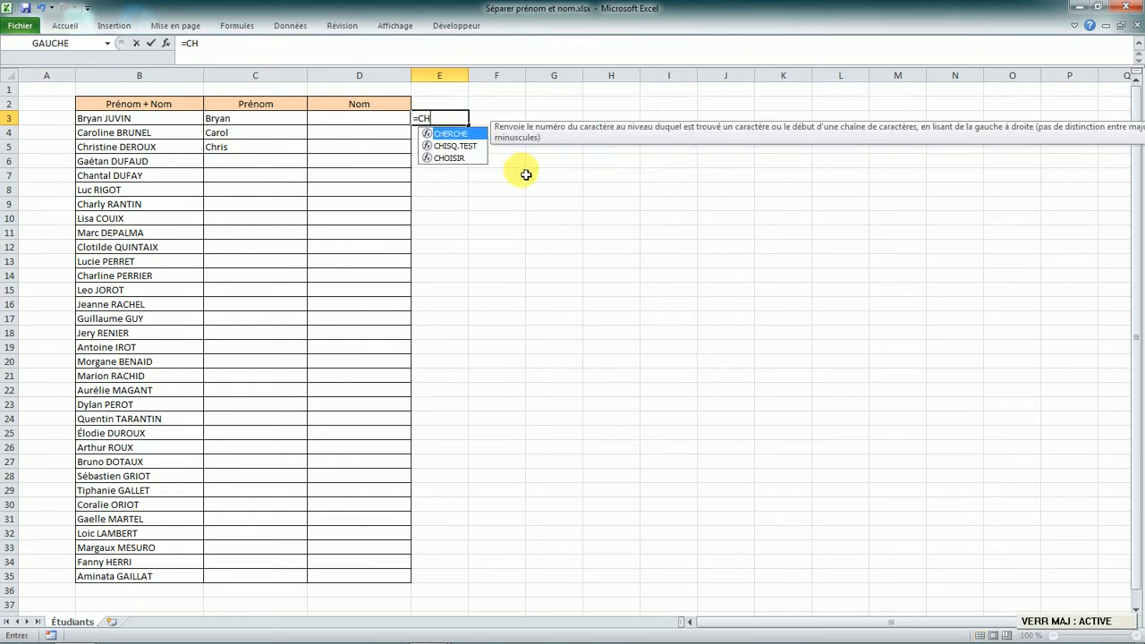
double_click(473, 138)
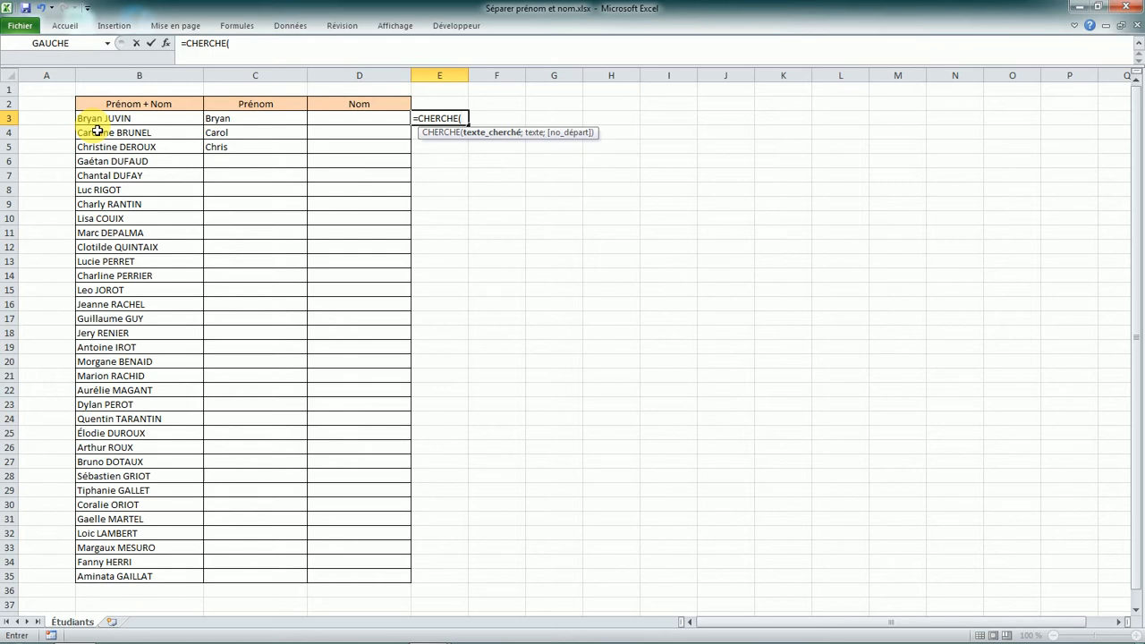
key("Caps_Lock")
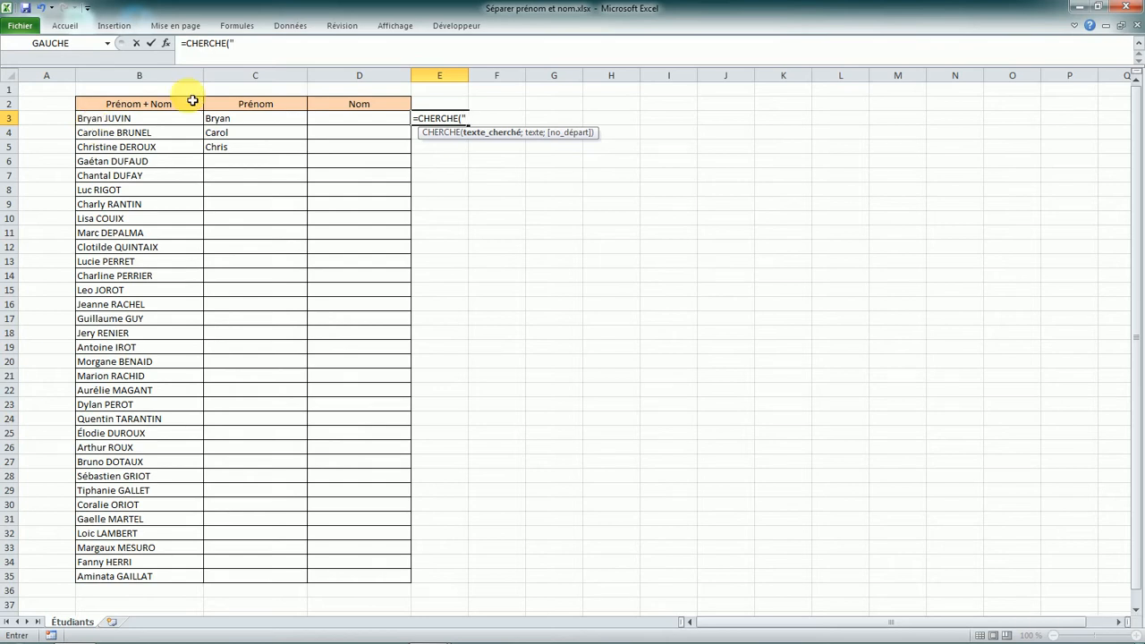
left_click(253, 44)
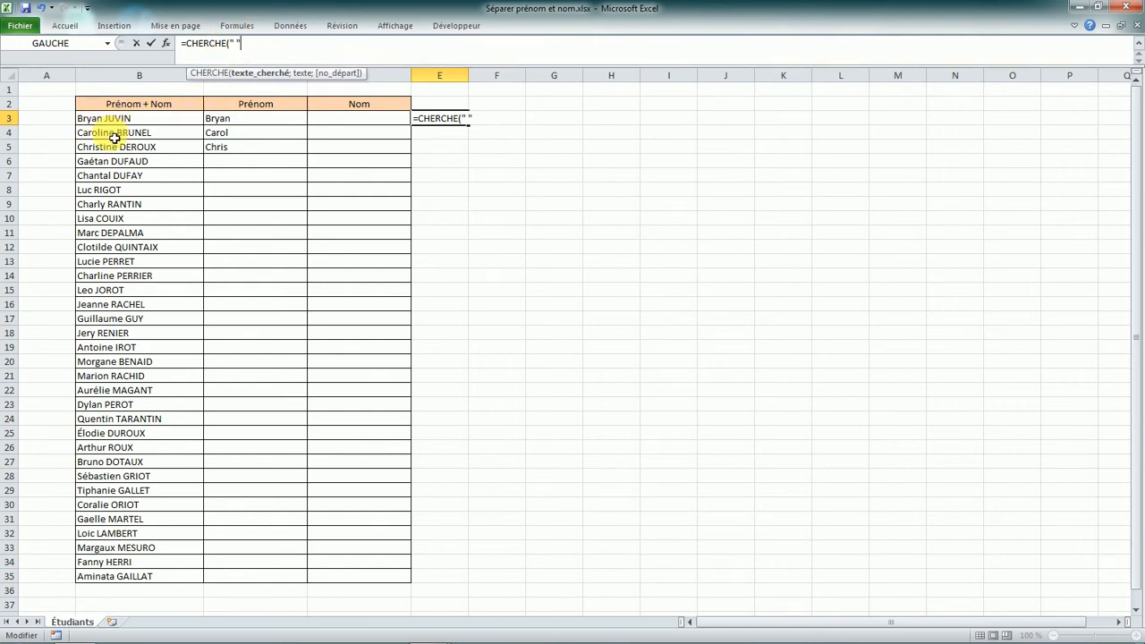
type(";")
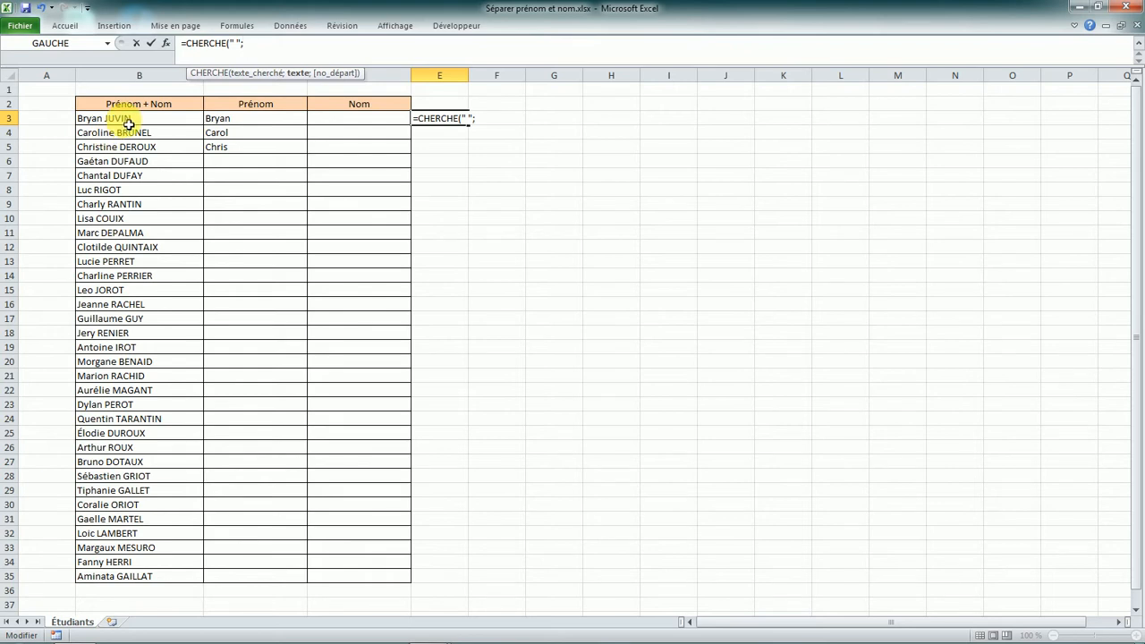
left_click(129, 125)
type(")")
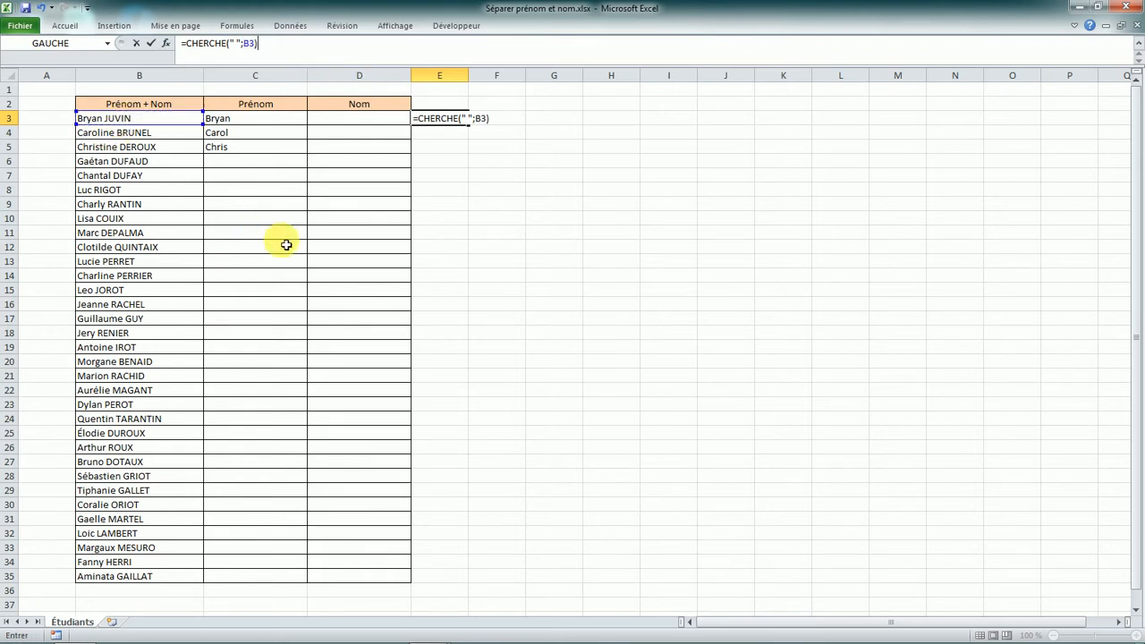
key("Return")
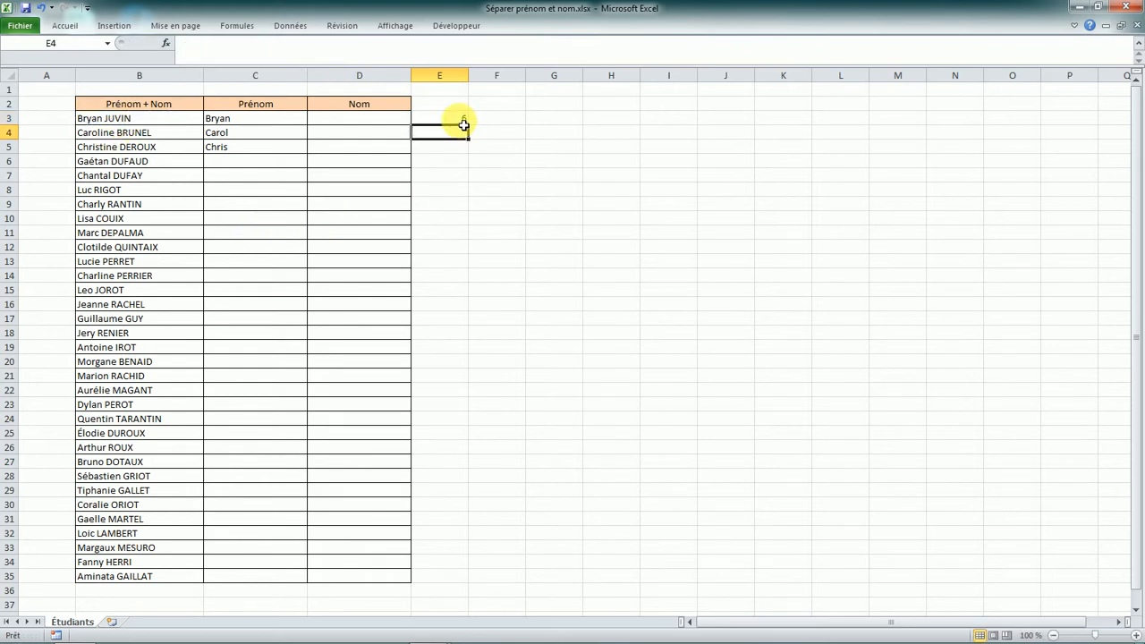
left_click(286, 122)
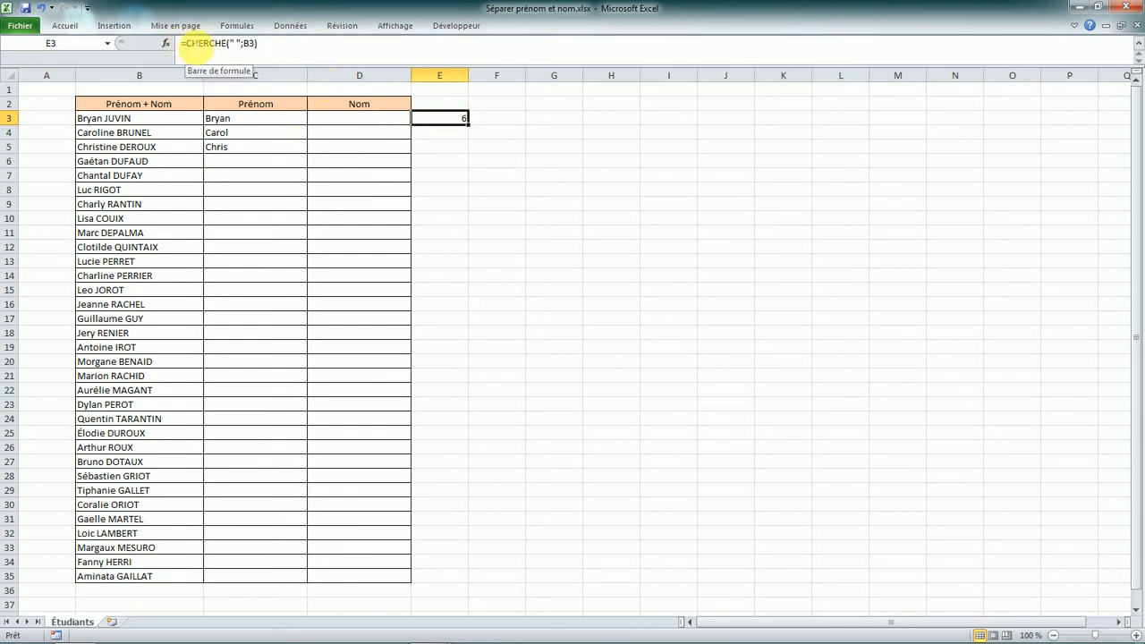
- Change E3's formula to =(CHERCHE(" ";B3))-1 so it returns 5
left_click(184, 43)
type("(")
left_click(308, 46)
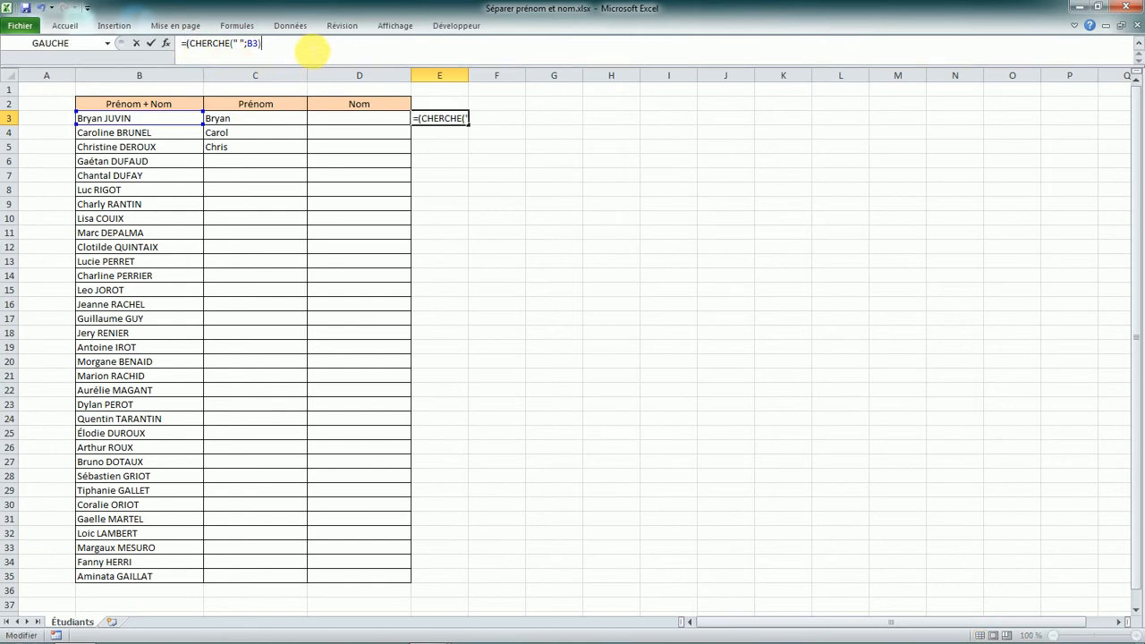
type(")-1")
key("Return")
- Copy the helper formula into E4, returning 8 for Caroline, then start editing C3
left_click(442, 119)
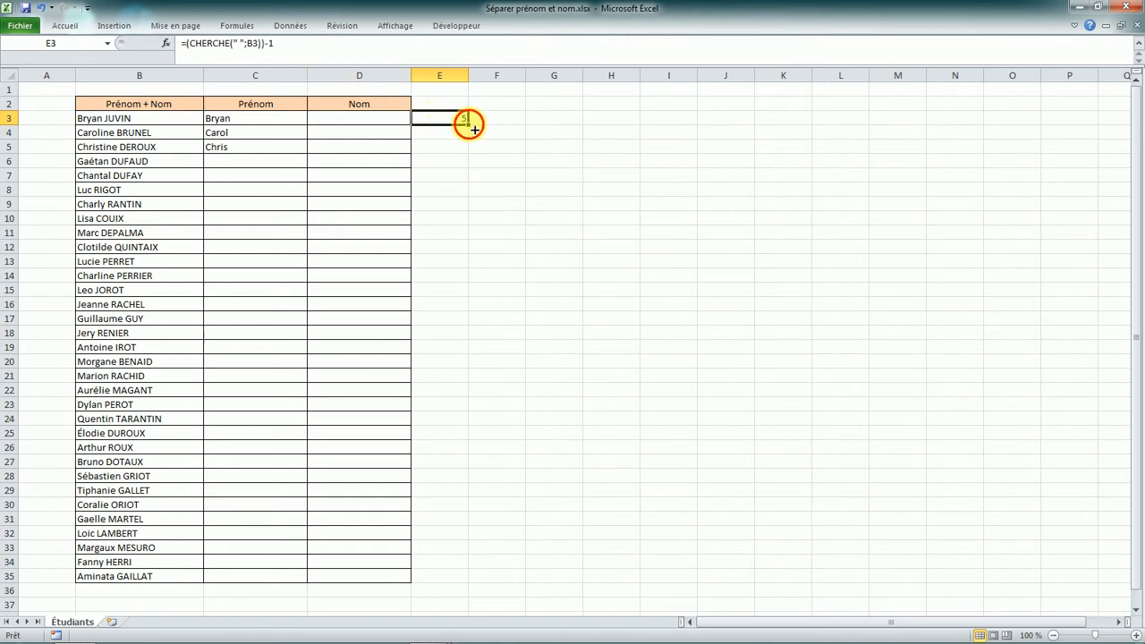
left_click_drag(467, 124, 467, 139)
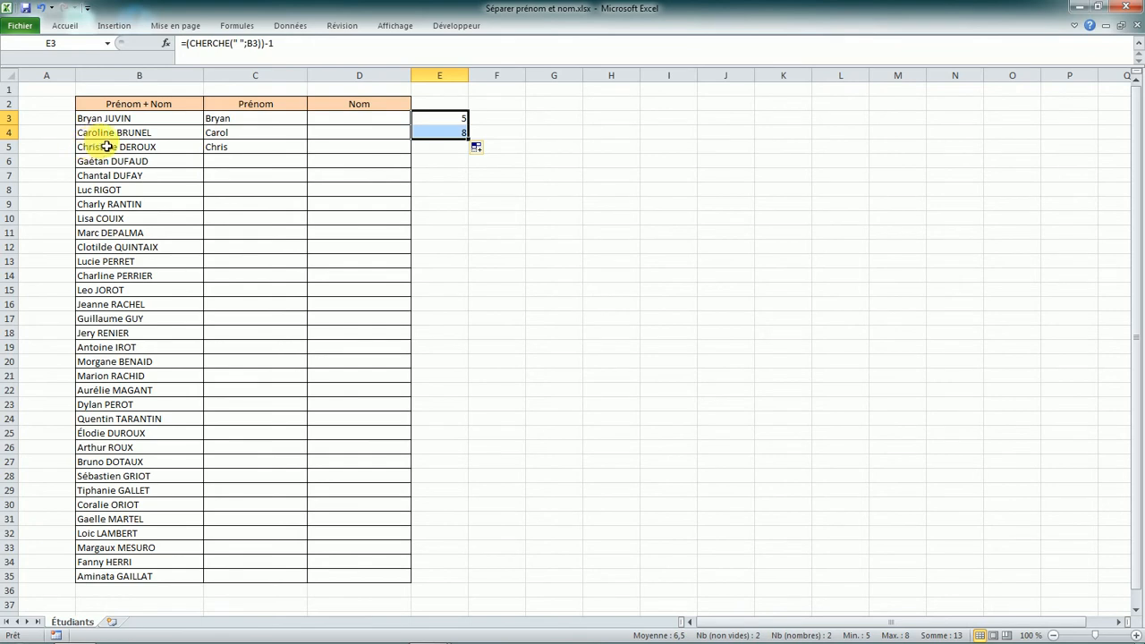
left_click(436, 133)
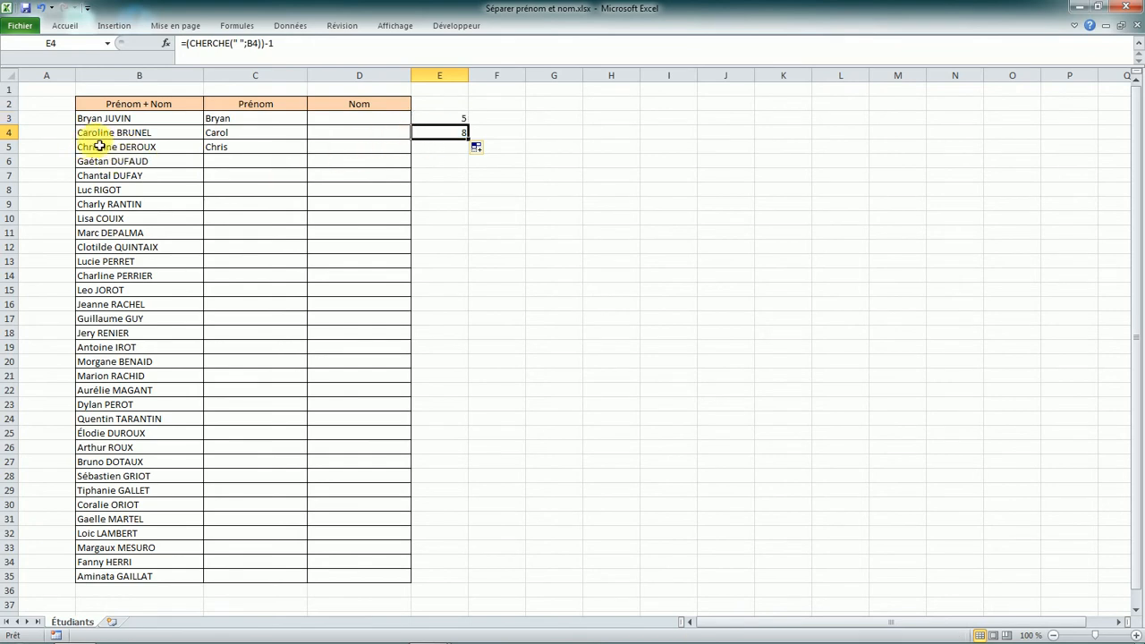
left_click(230, 119)
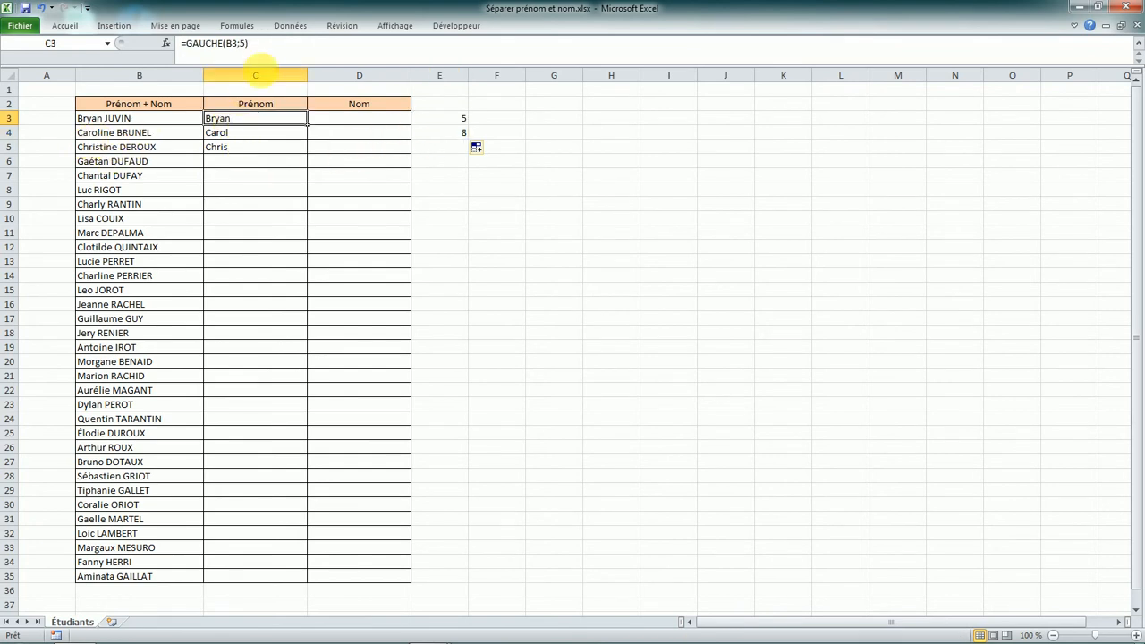
left_click(242, 44)
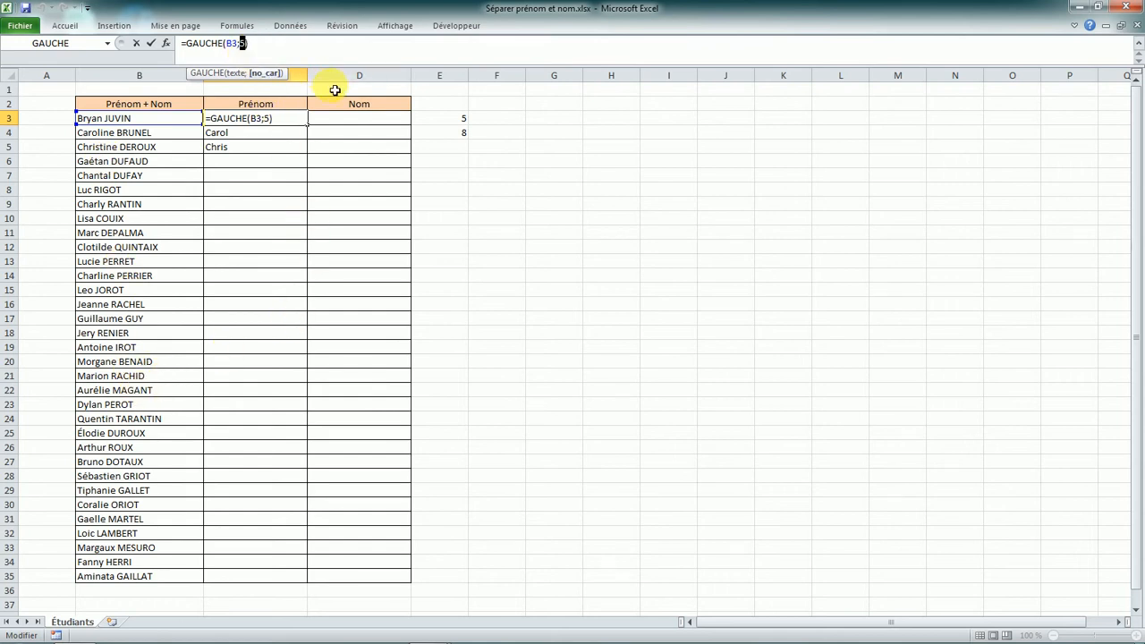
- Replace the fixed 5 in C3 to make =GAUCHE(B3;(CHERCHE(" ";B3))-1)
key("Return")
left_click(456, 124)
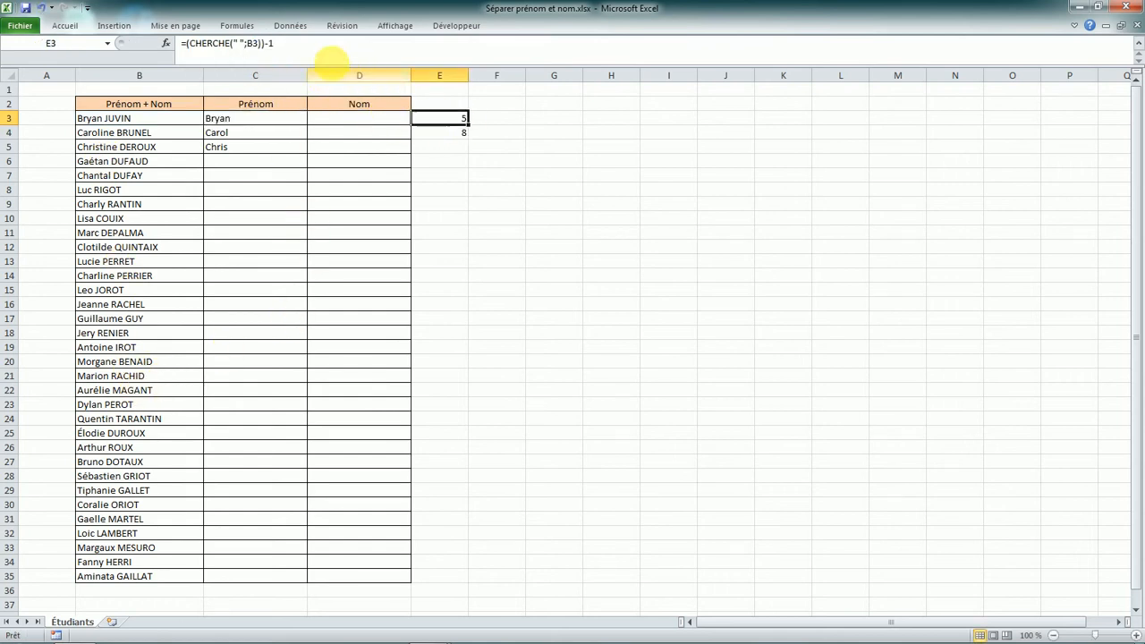
left_click_drag(274, 43, 190, 45)
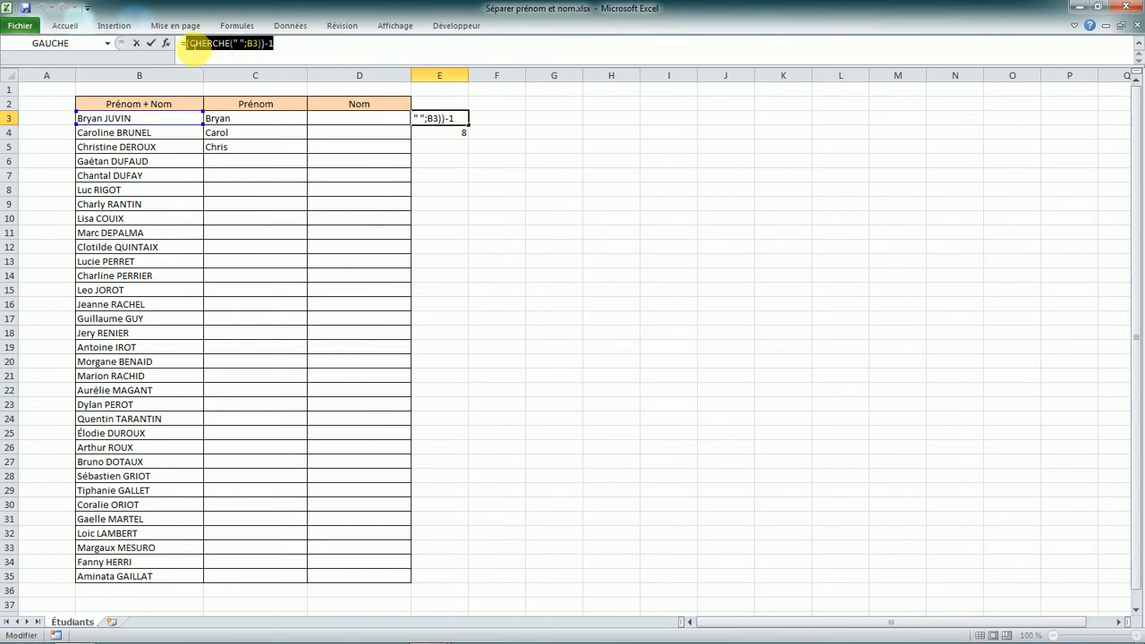
key("Return")
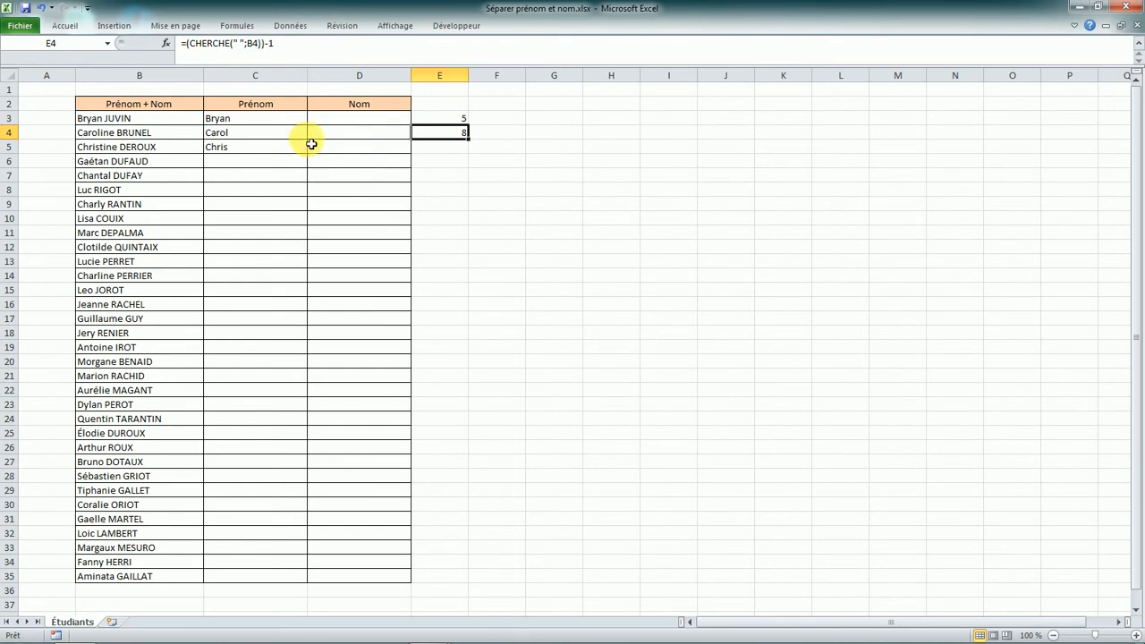
left_click(269, 120)
left_click_drag(238, 43, 247, 43)
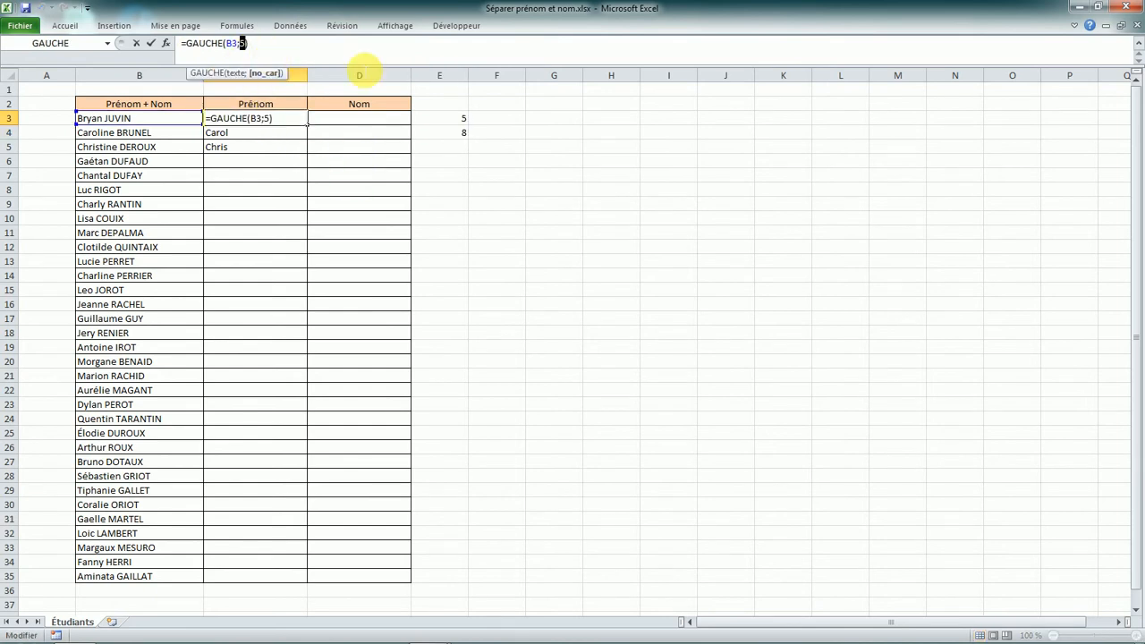
type("(CHERCHE(\" \";B3))-1")
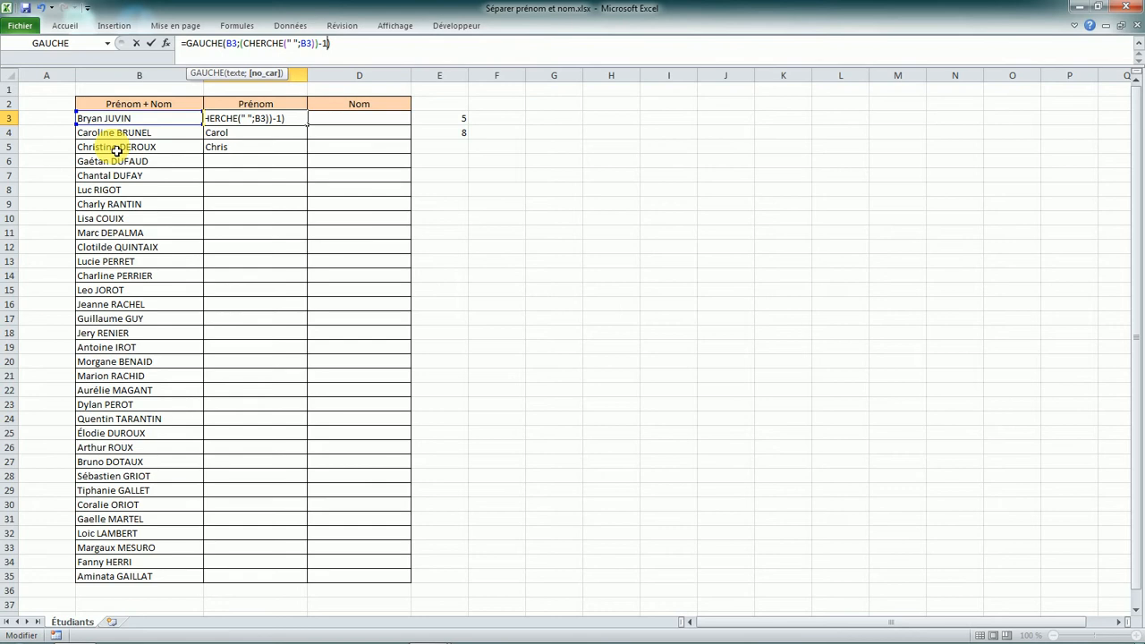
key("Return")
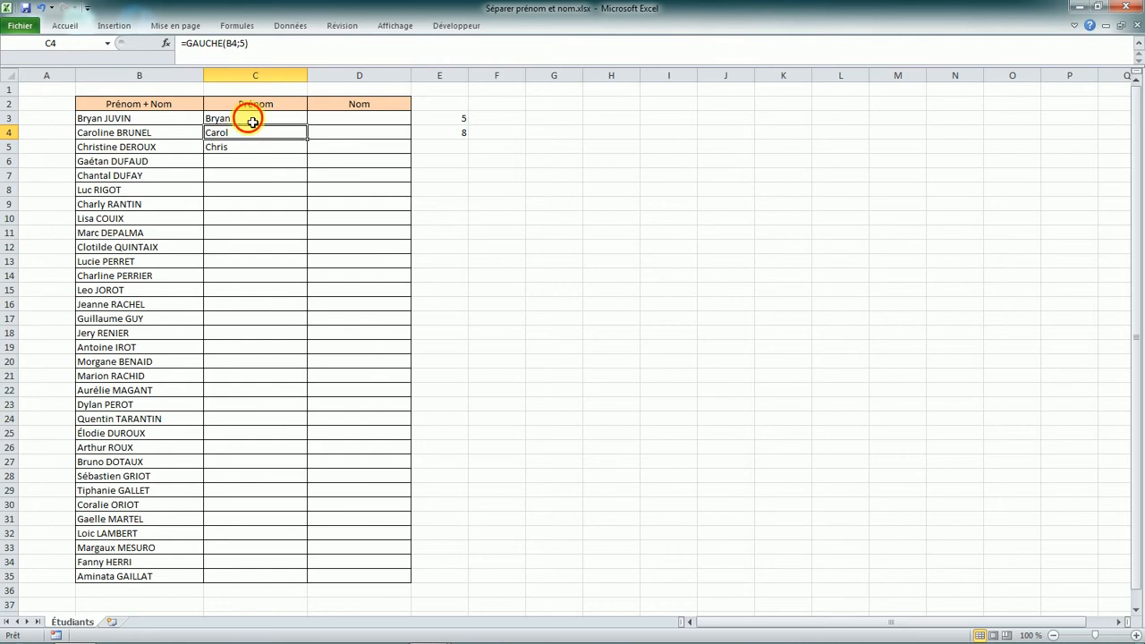
- Fill the first-name formula from C3 down to C35
left_click(246, 120)
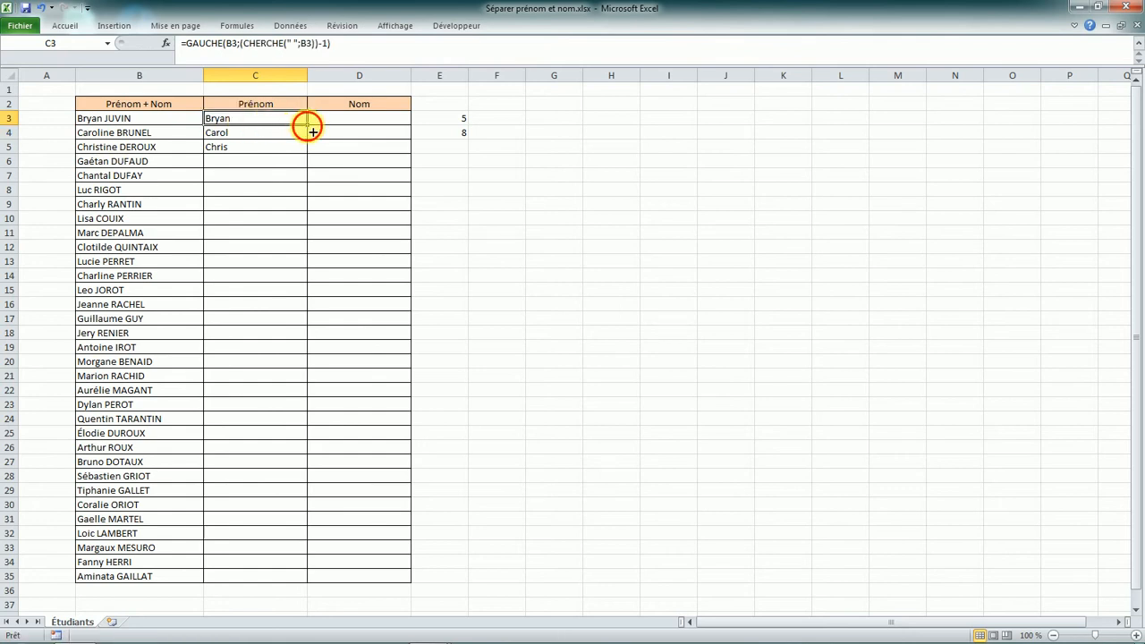
double_click(306, 125)
left_click(298, 120)
left_click_drag(307, 125, 268, 582)
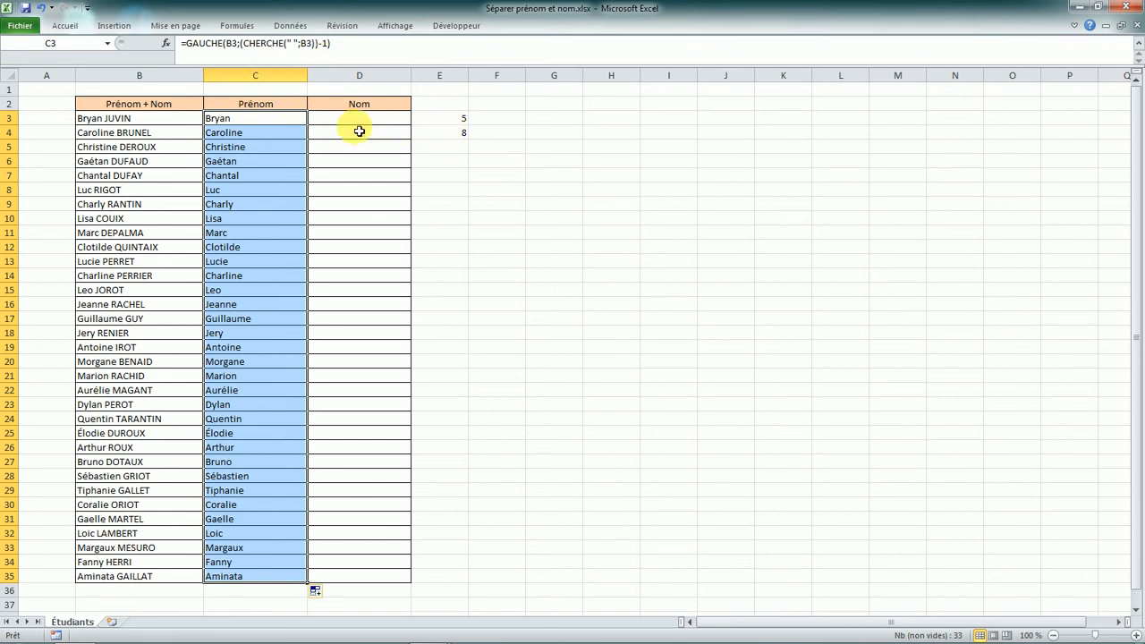
left_click(465, 120)
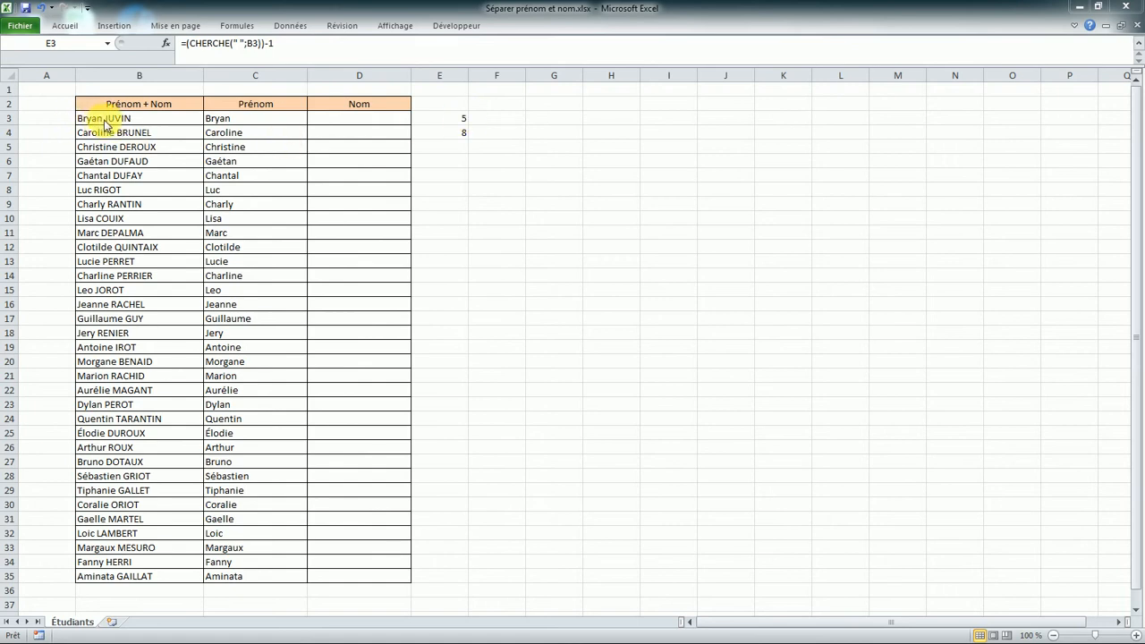
left_click(455, 117)
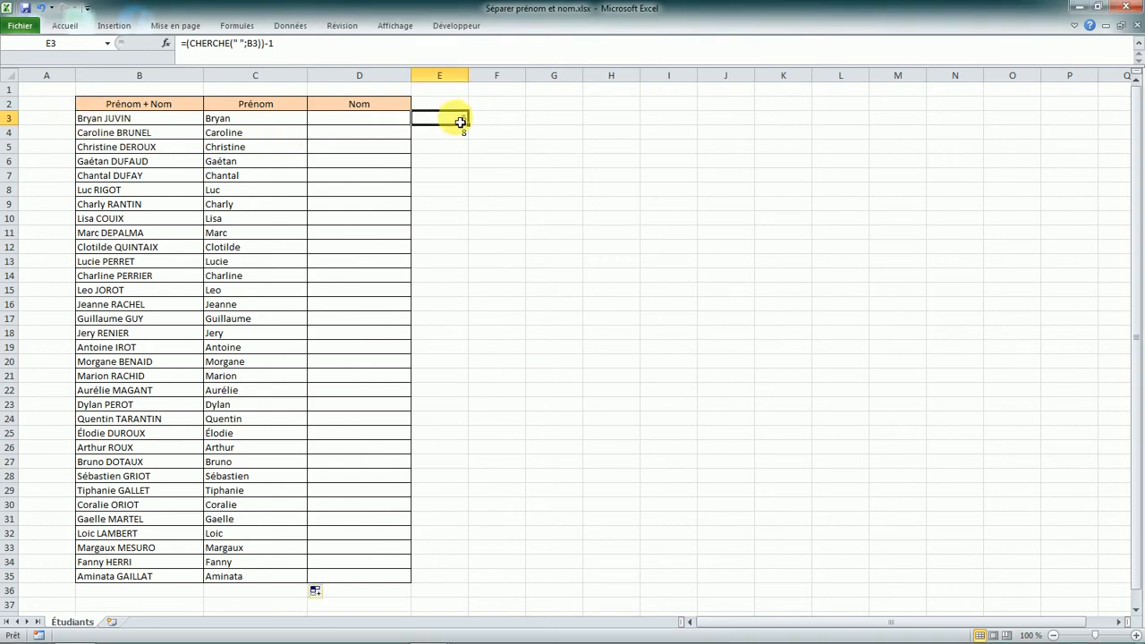
key("Down")
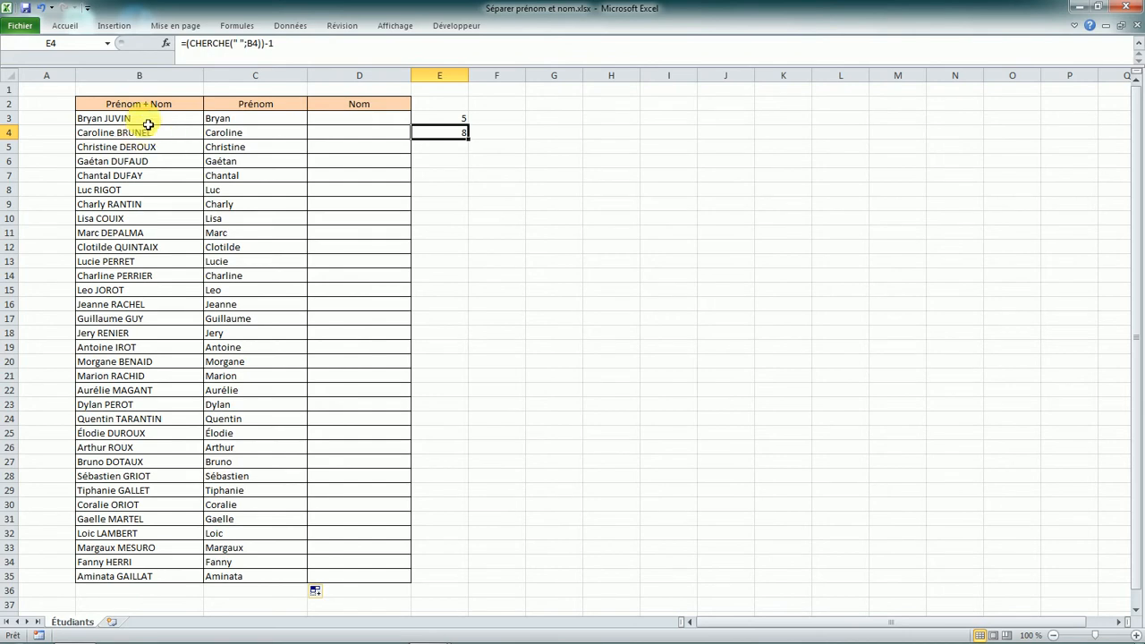
left_click(147, 123)
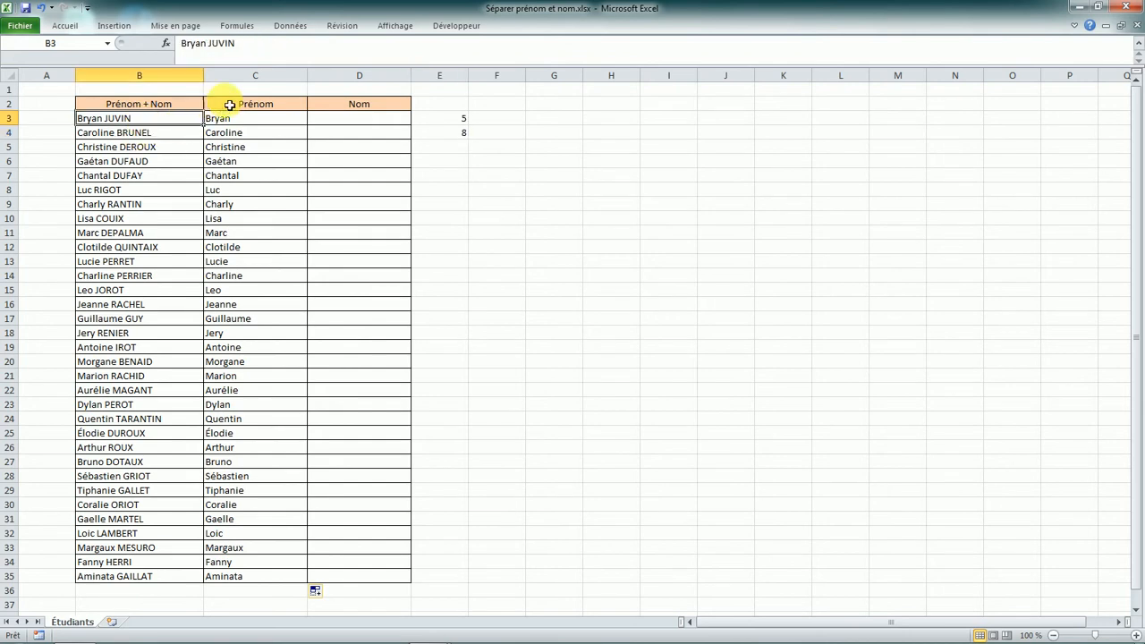
left_click_drag(181, 43, 245, 45)
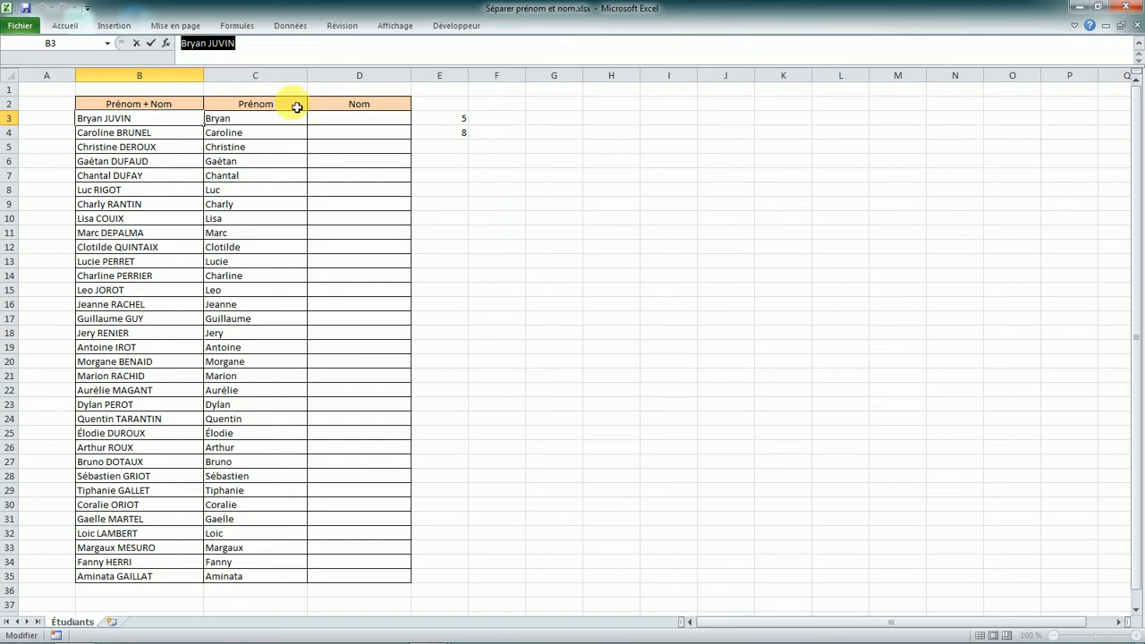
left_click(217, 48)
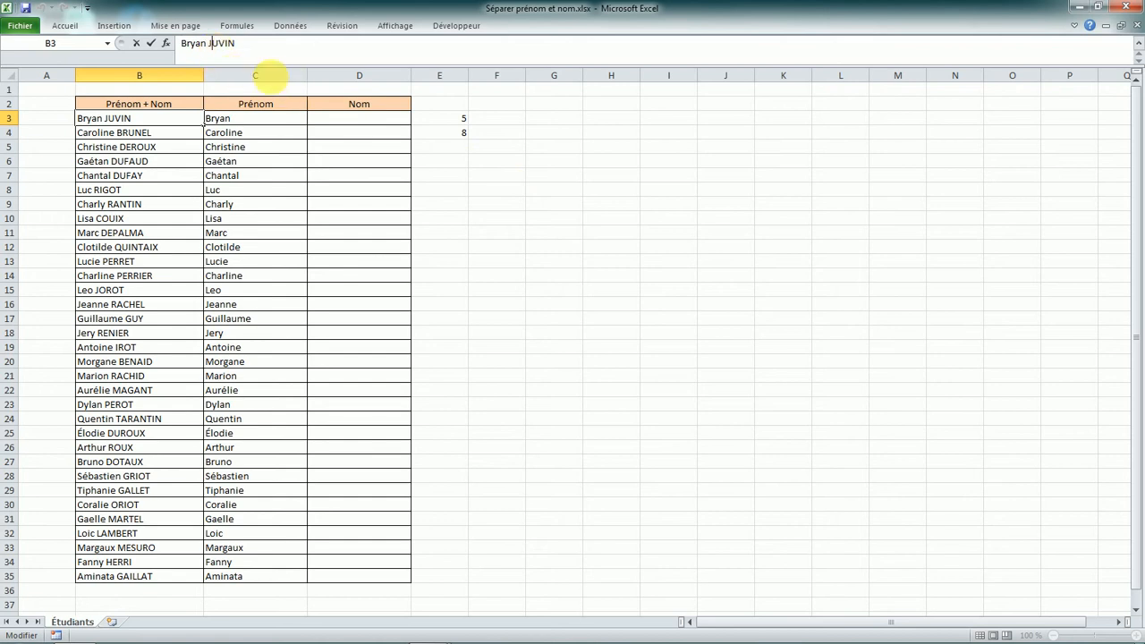
left_click_drag(244, 48, 180, 49)
left_click(304, 58)
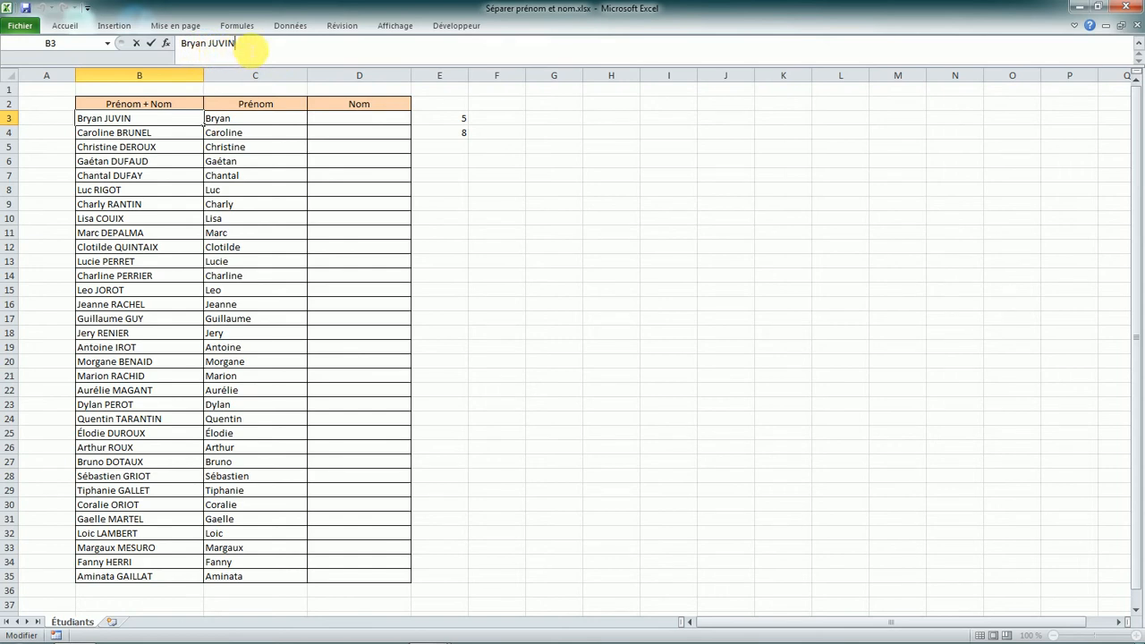
left_click_drag(250, 45, 190, 49)
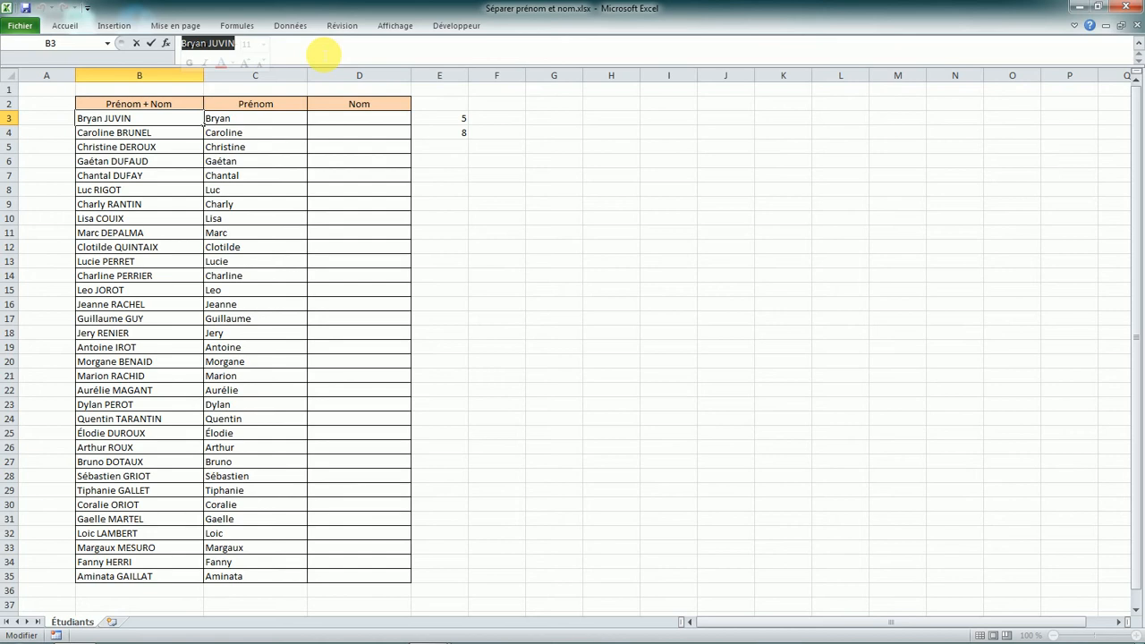
left_click(184, 46)
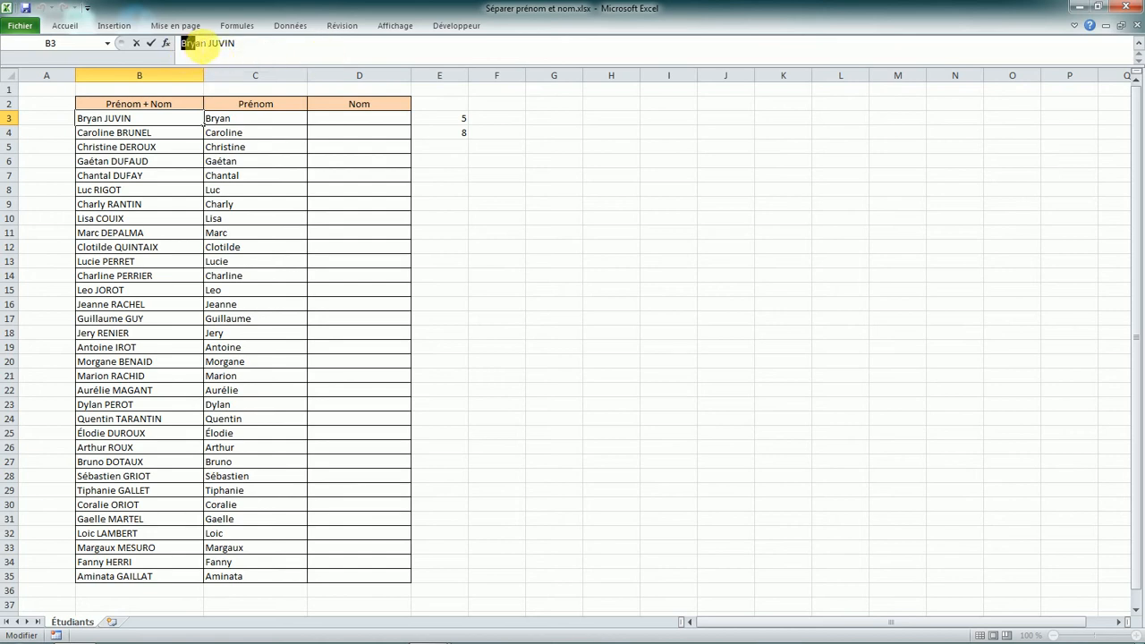
left_click_drag(203, 49, 215, 46)
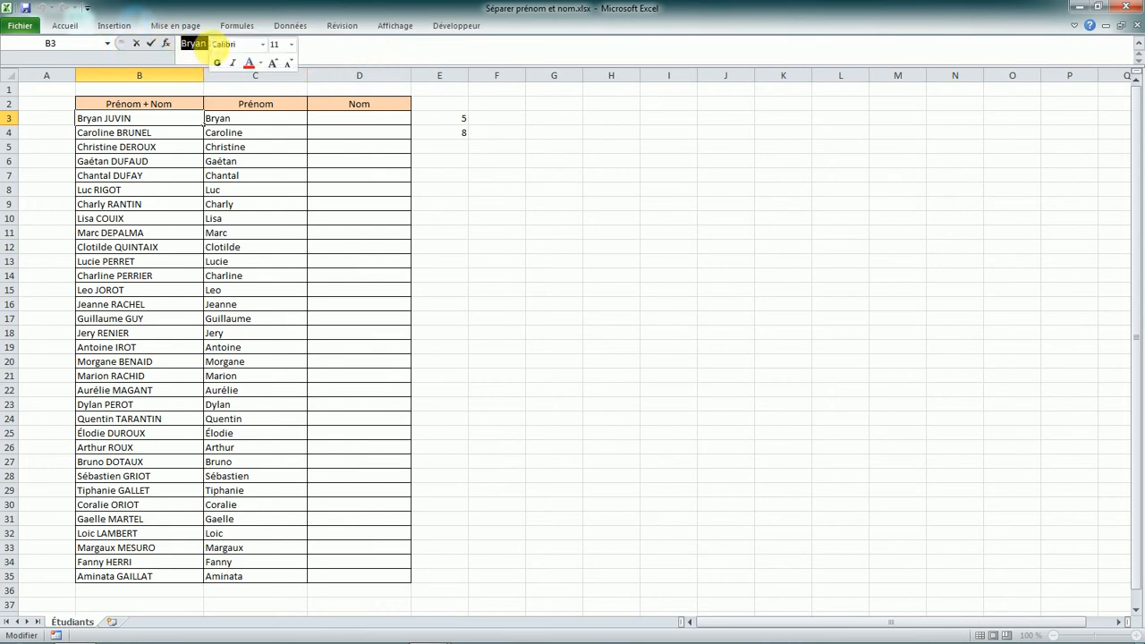
left_click(235, 43)
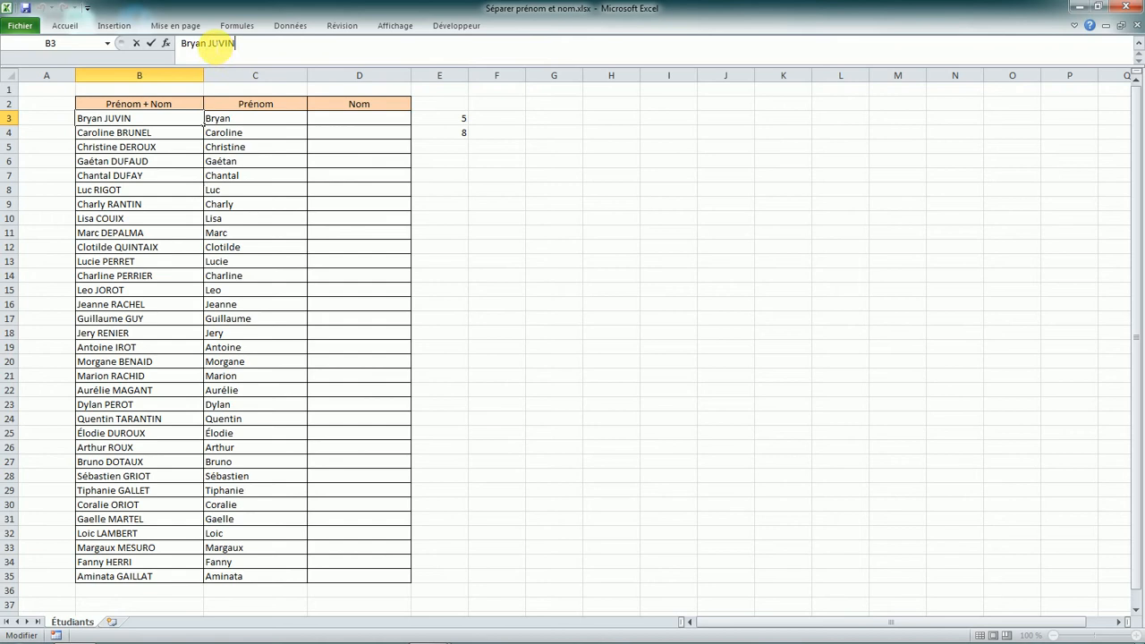
left_click_drag(208, 46, 255, 45)
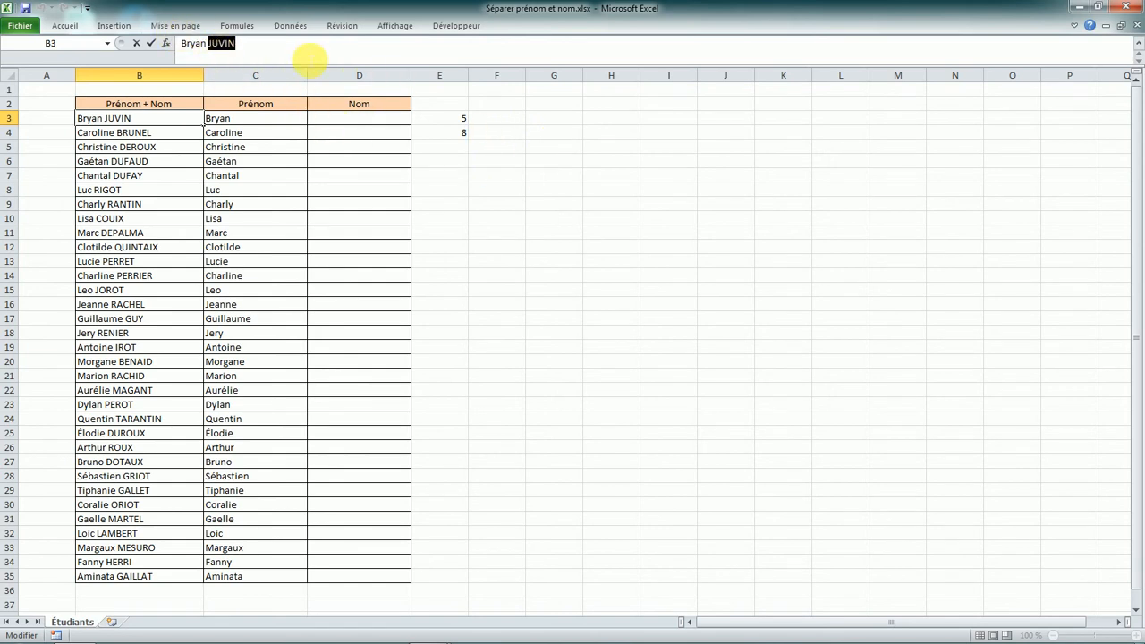
- Enter =NBCAR(B3) in helper cell E3
key("Return")
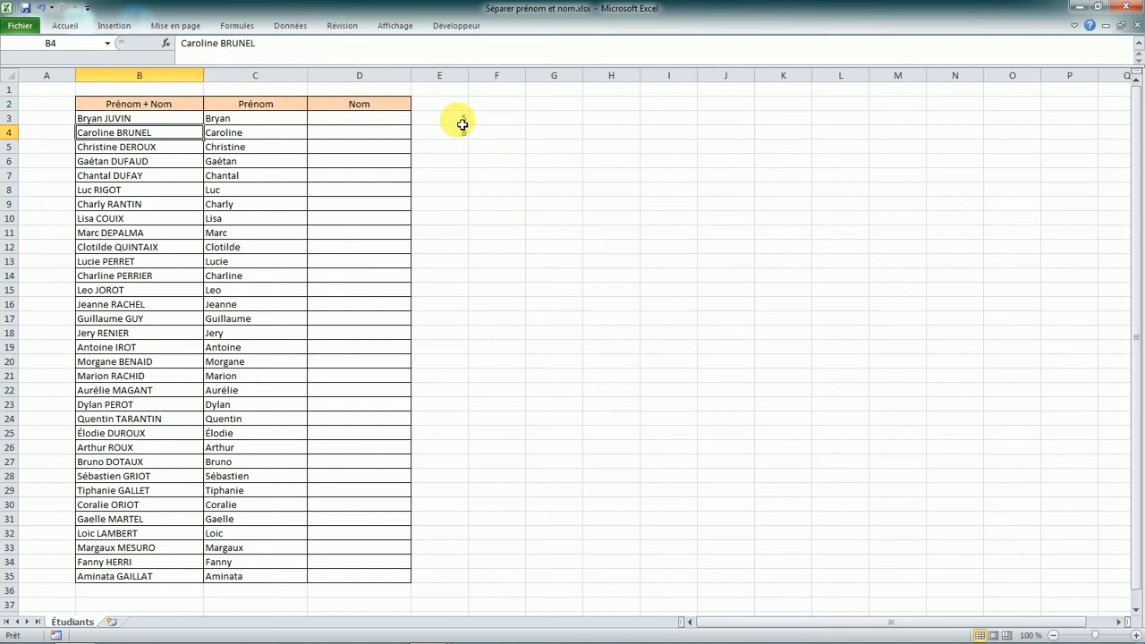
left_click(460, 120)
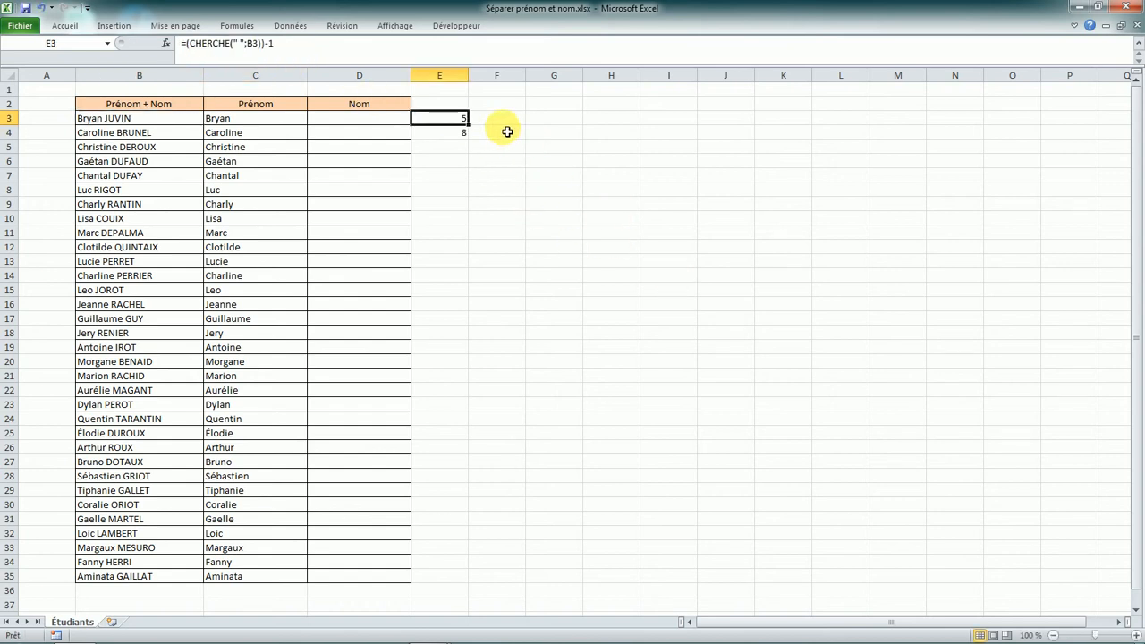
type("=")
key("Caps_Lock")
type("NB")
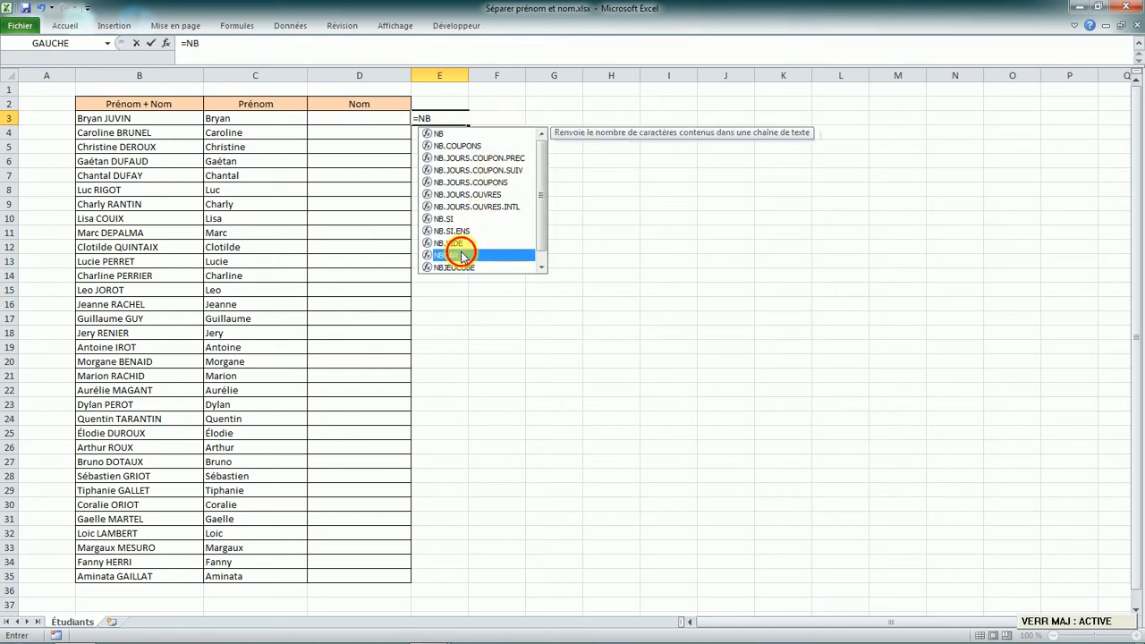
double_click(448, 255)
key("Caps_Lock")
left_click(125, 119)
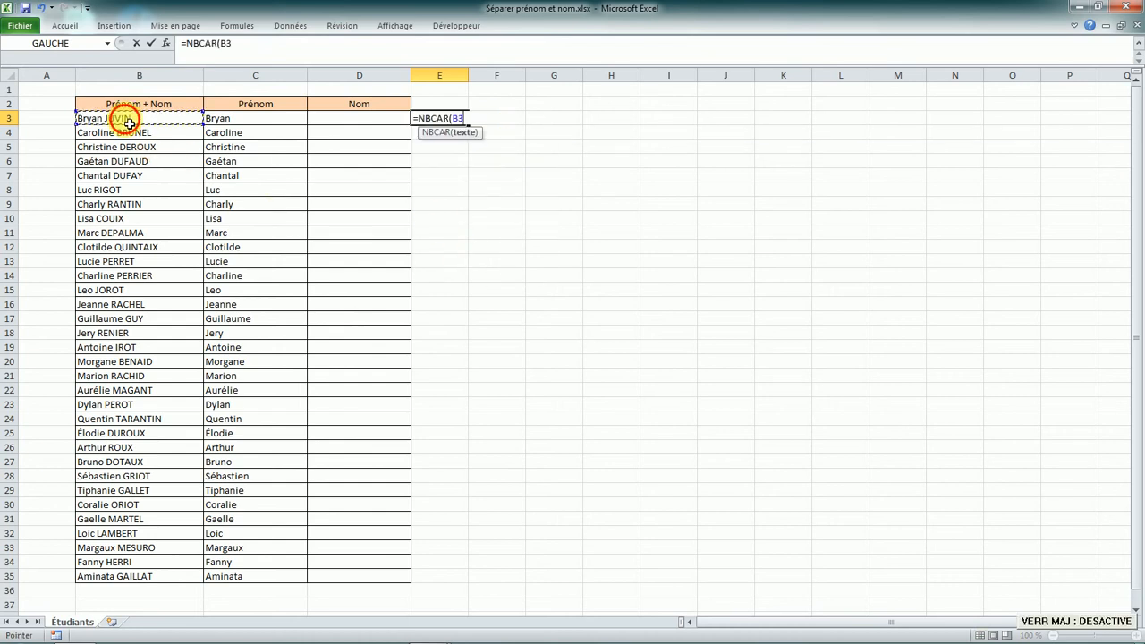
key("Return")
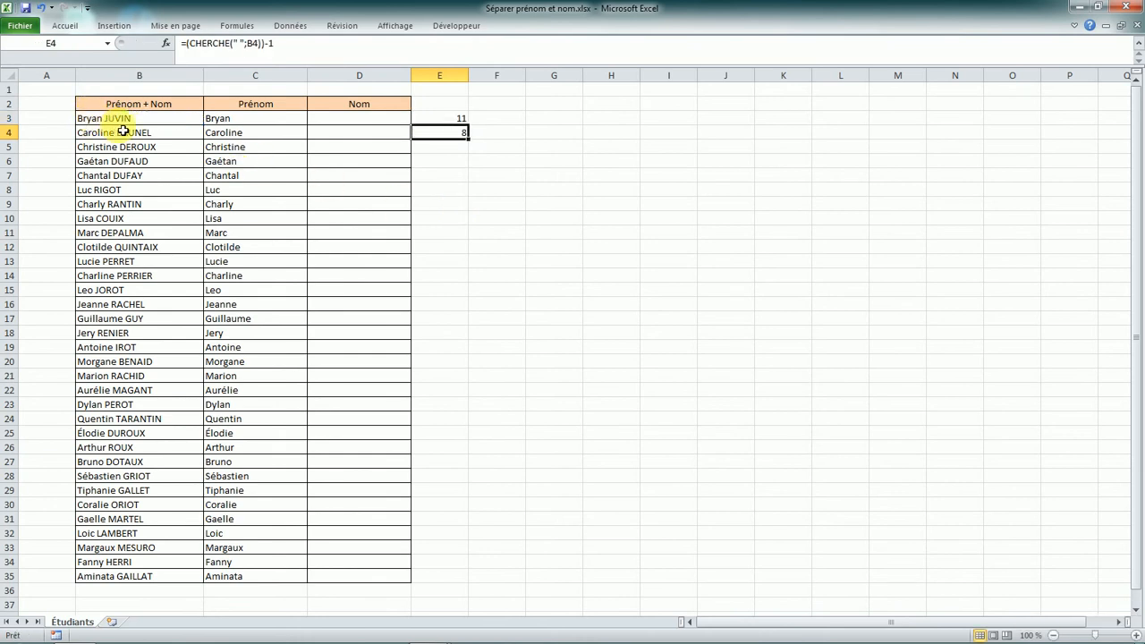
- Extend E3 to =NBCAR(B3)-CHERCHE(" ";B3), giving 5, and copy it into E4
left_click(460, 118)
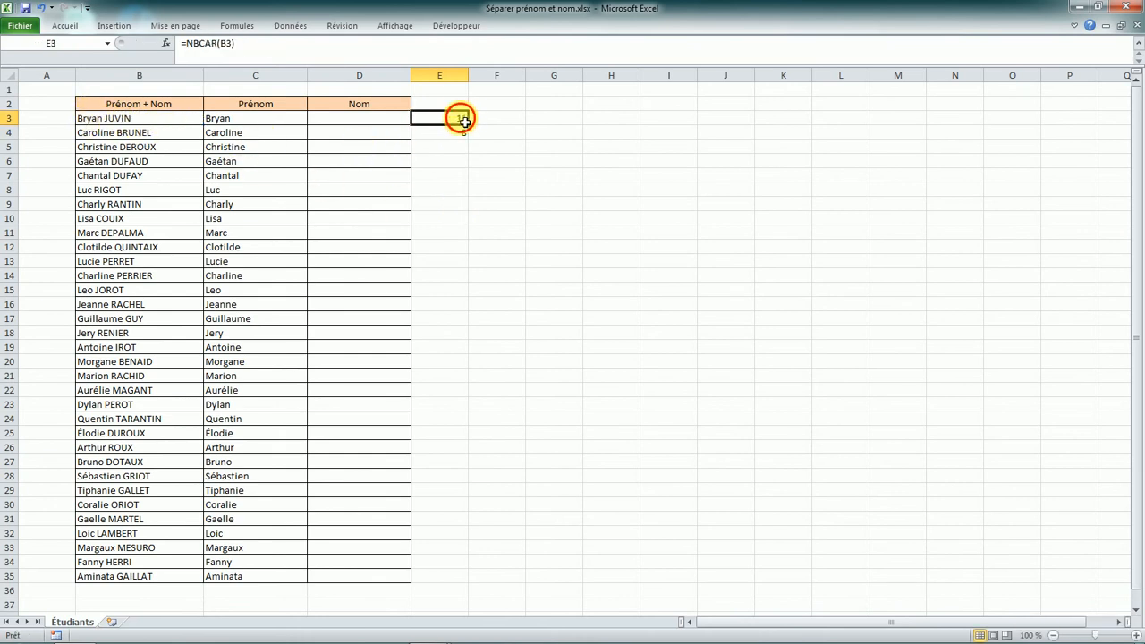
left_click(347, 55)
type("-")
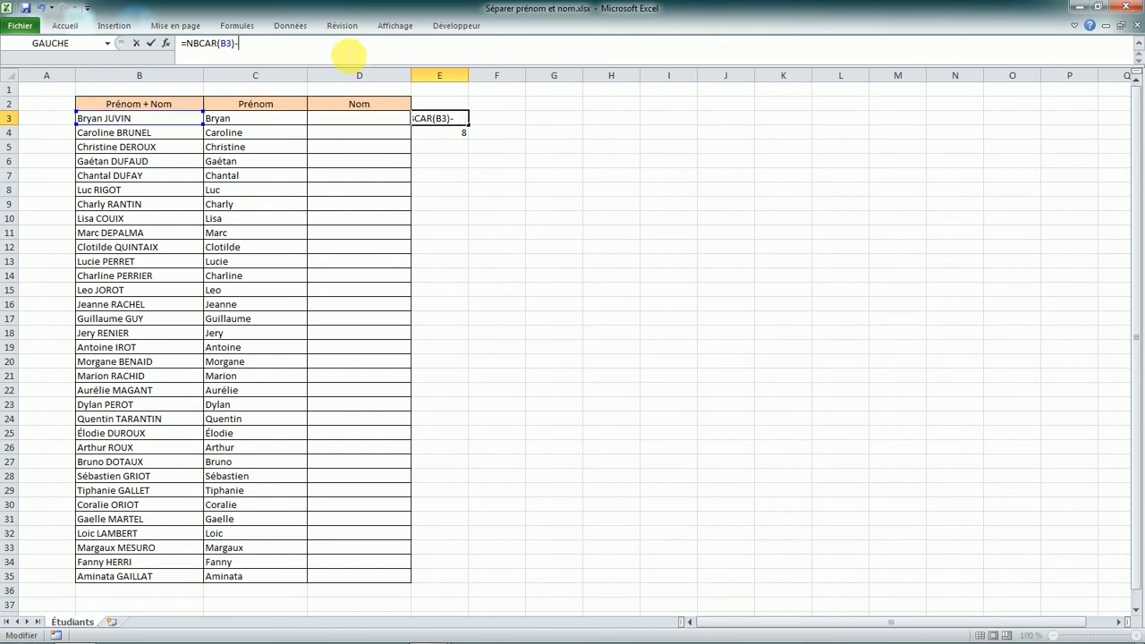
key("Caps_Lock")
type("CHERCH")
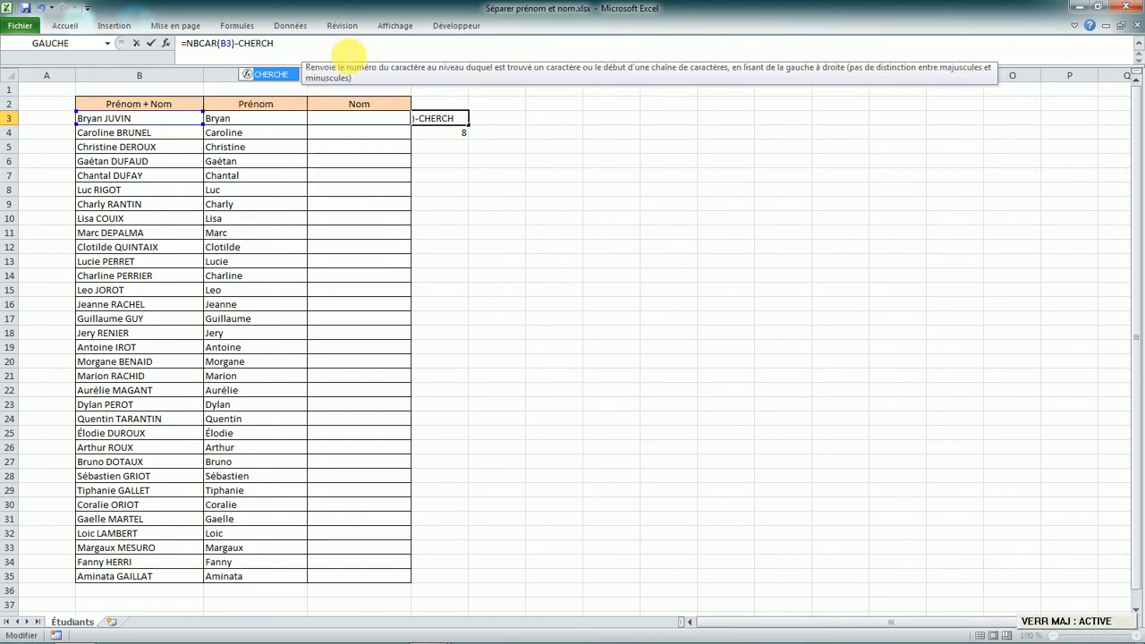
double_click(272, 78)
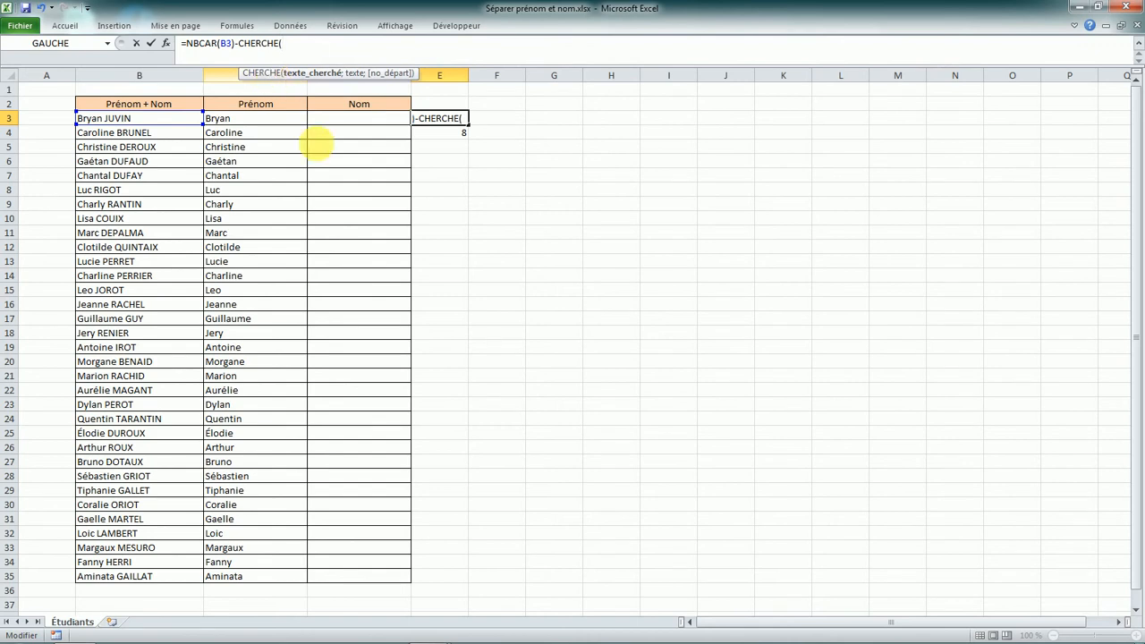
key("Caps_Lock")
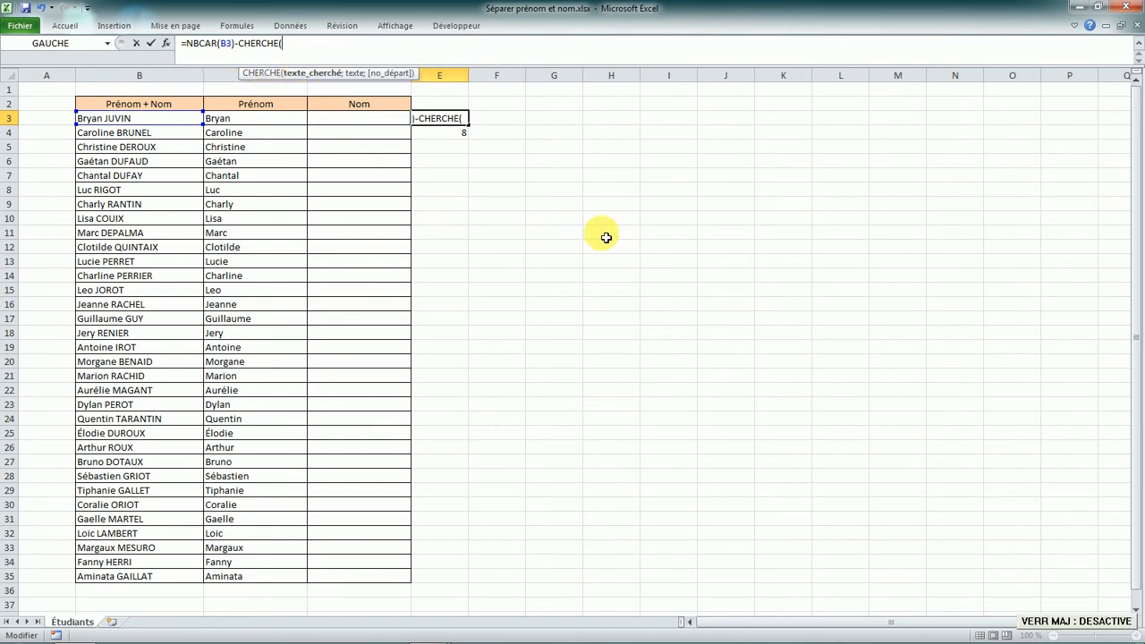
type("\" \";")
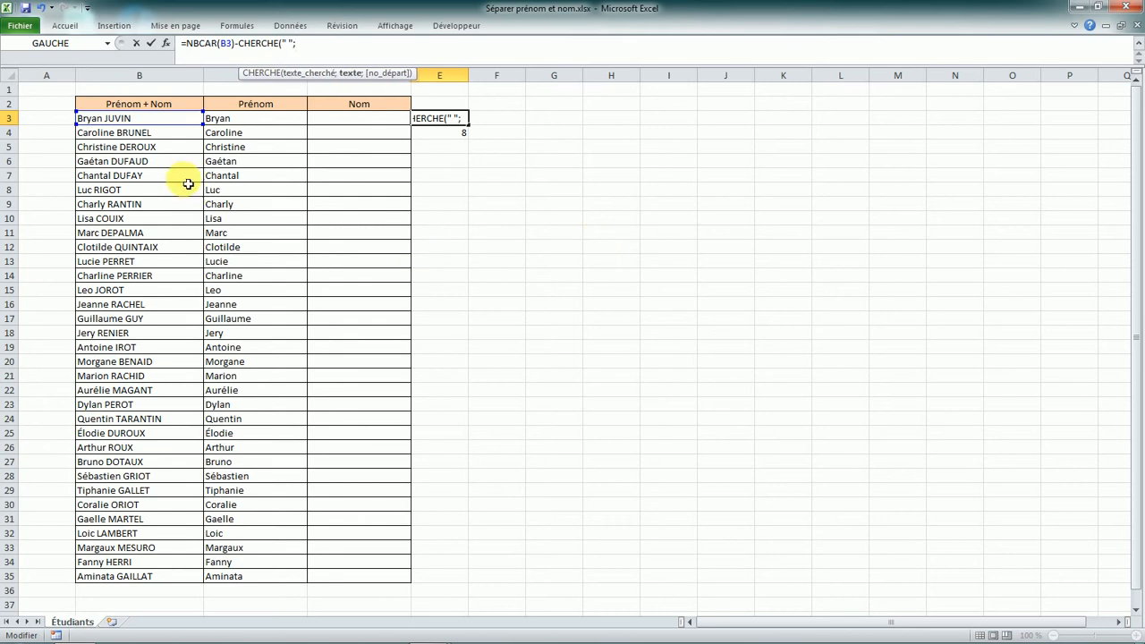
left_click(150, 119)
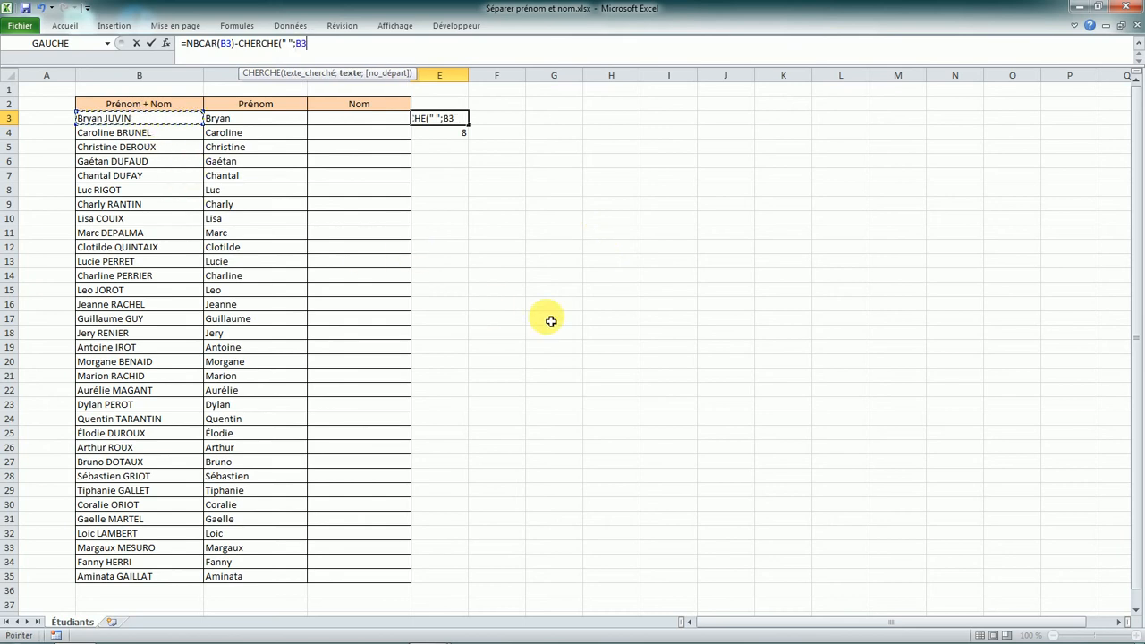
type(")")
key("Return")
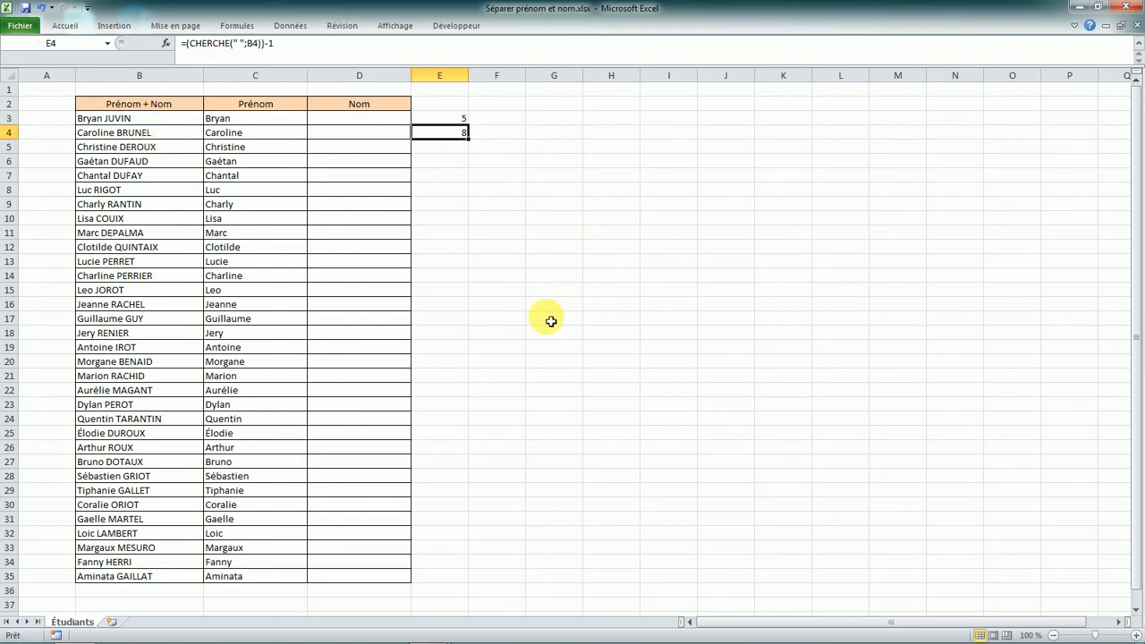
left_click(463, 121)
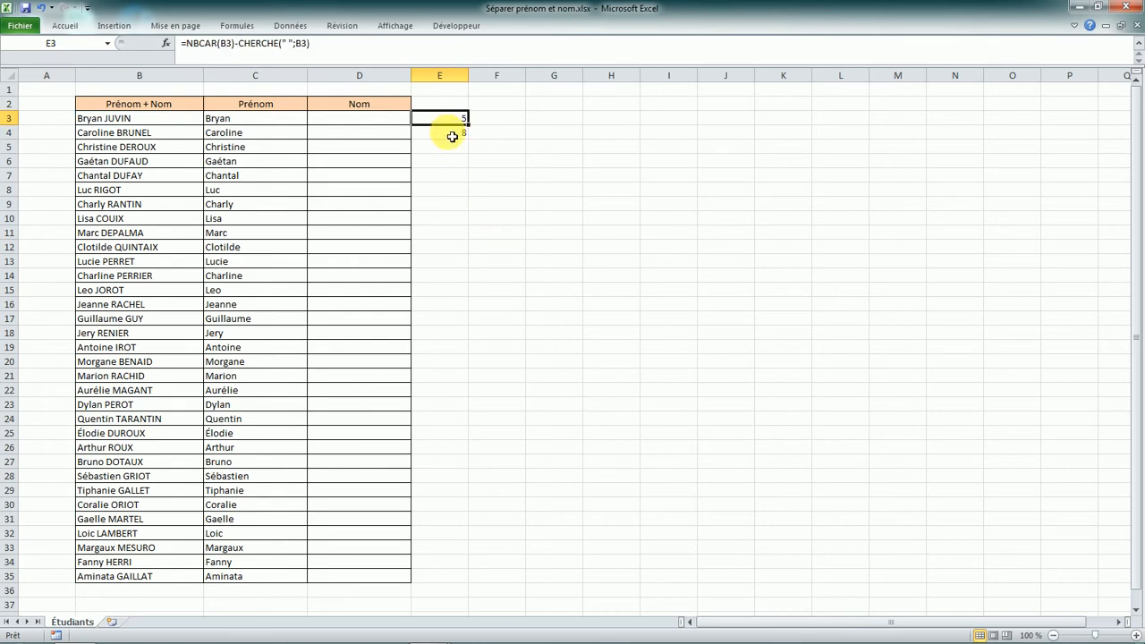
left_click_drag(474, 129, 472, 142)
left_click(439, 133)
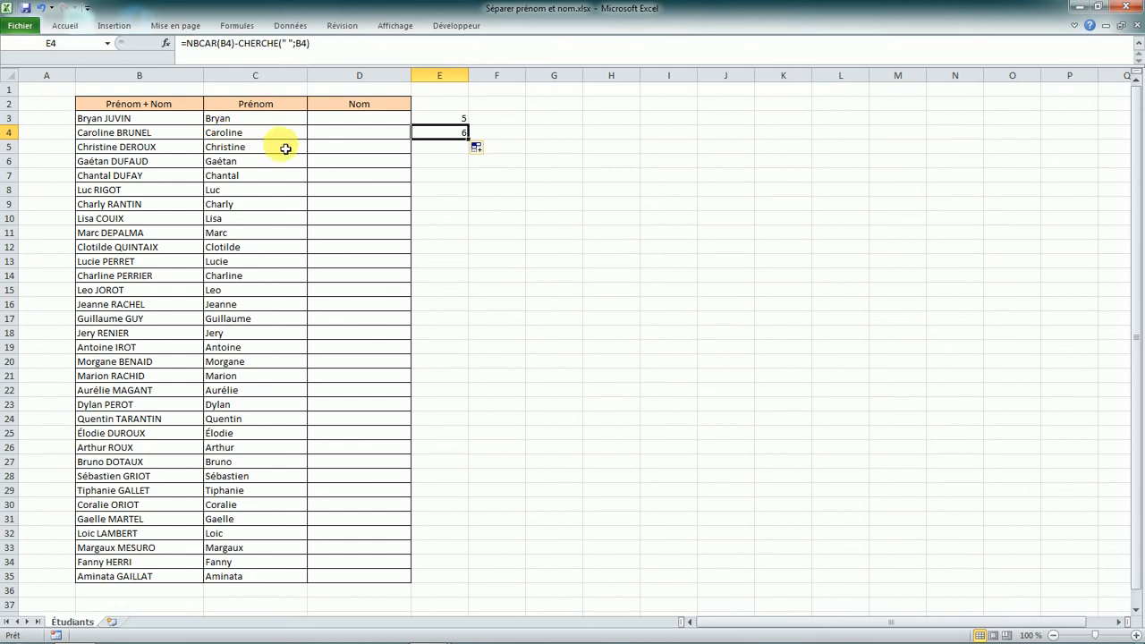
left_click(344, 119)
type("=")
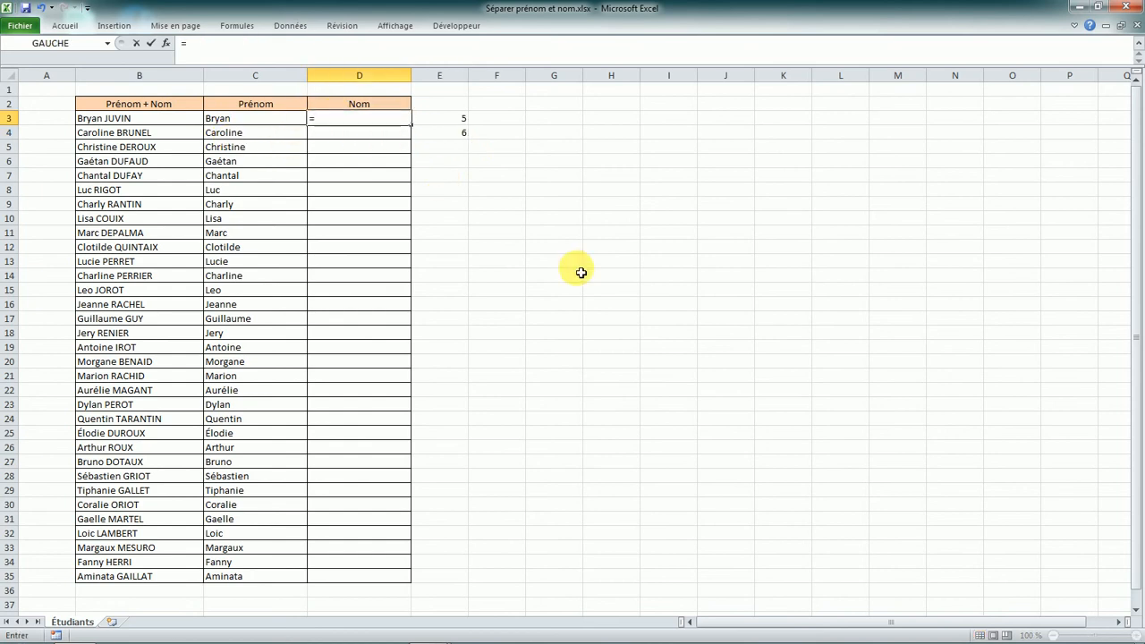
type("DROITE")
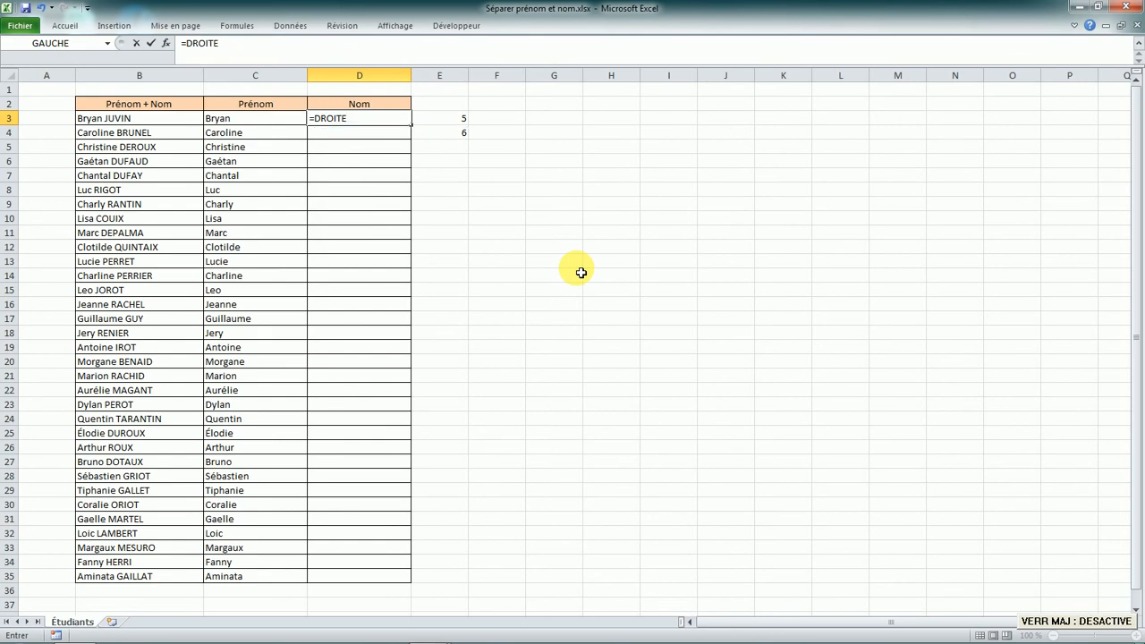
type("(")
left_click(152, 122)
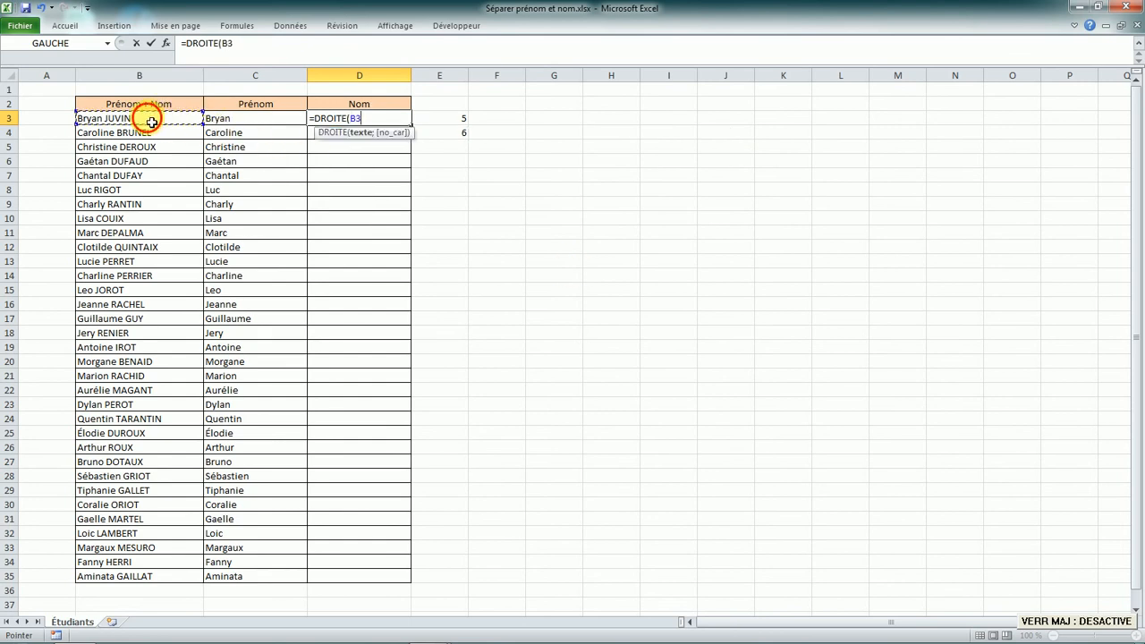
type(";")
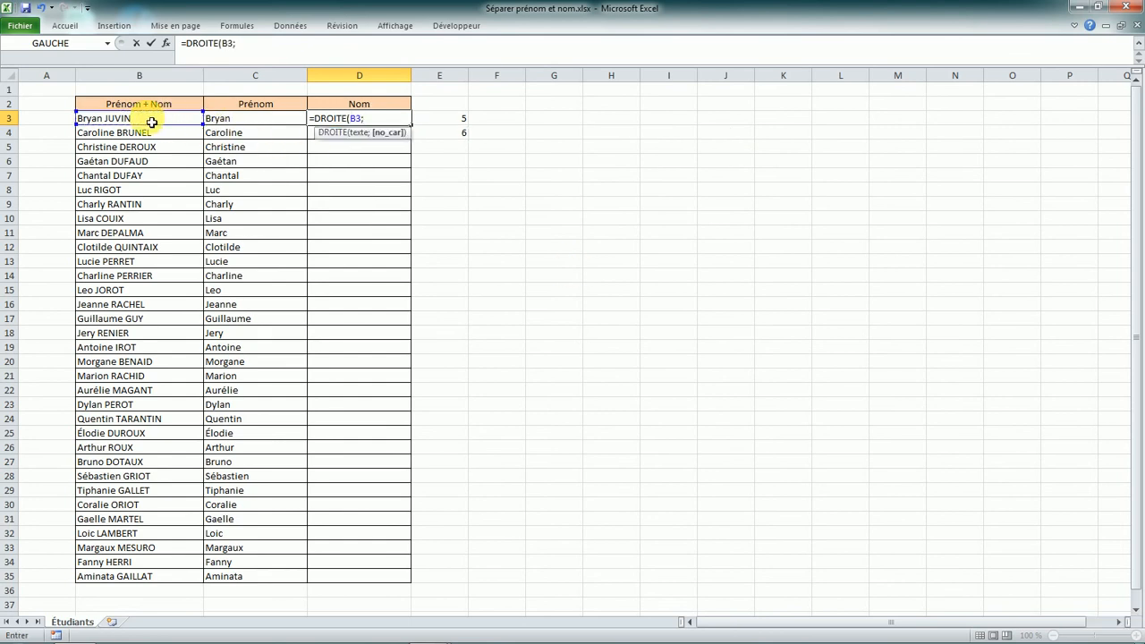
type("5)")
key("Return")
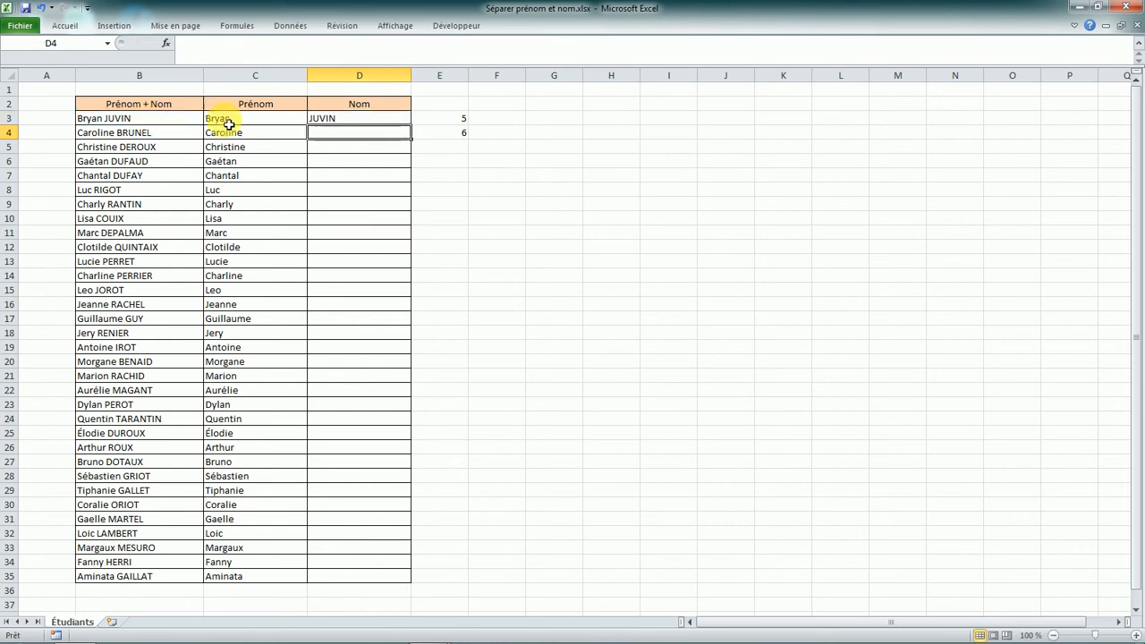
- Copy D3's surname formula down to D9
left_click(331, 118)
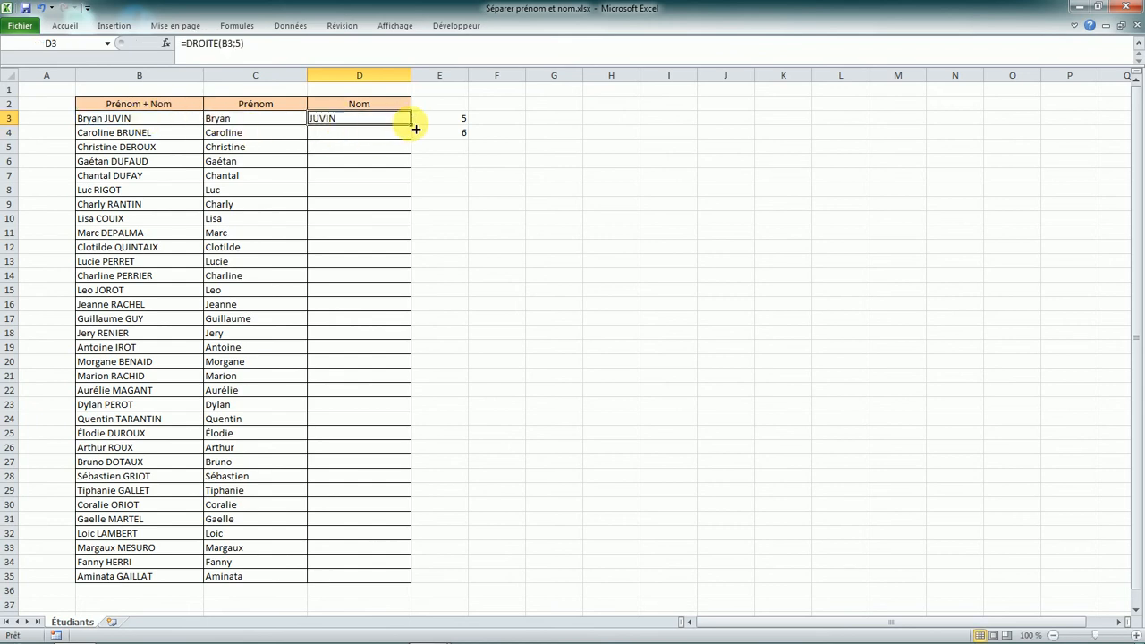
left_click_drag(410, 126, 412, 211)
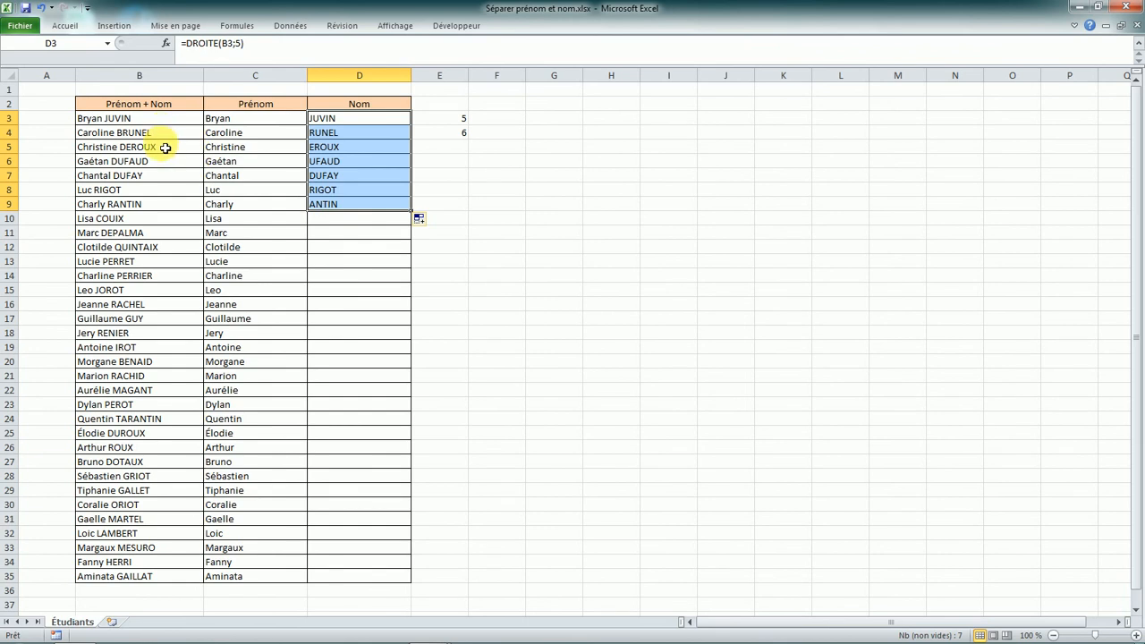
left_click(344, 122)
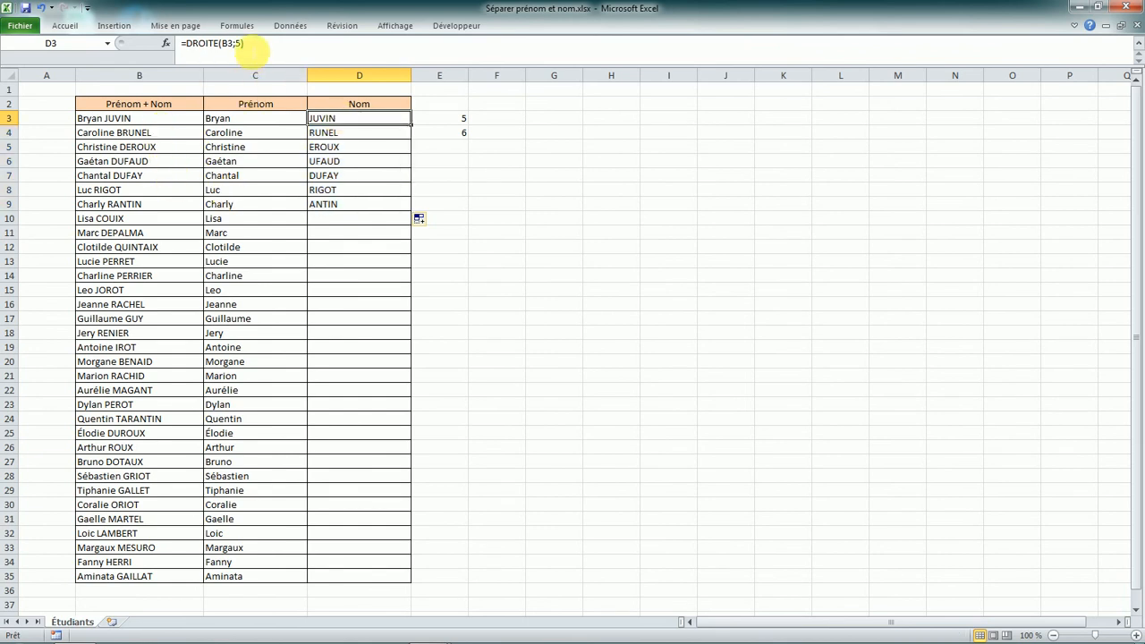
left_click(459, 136)
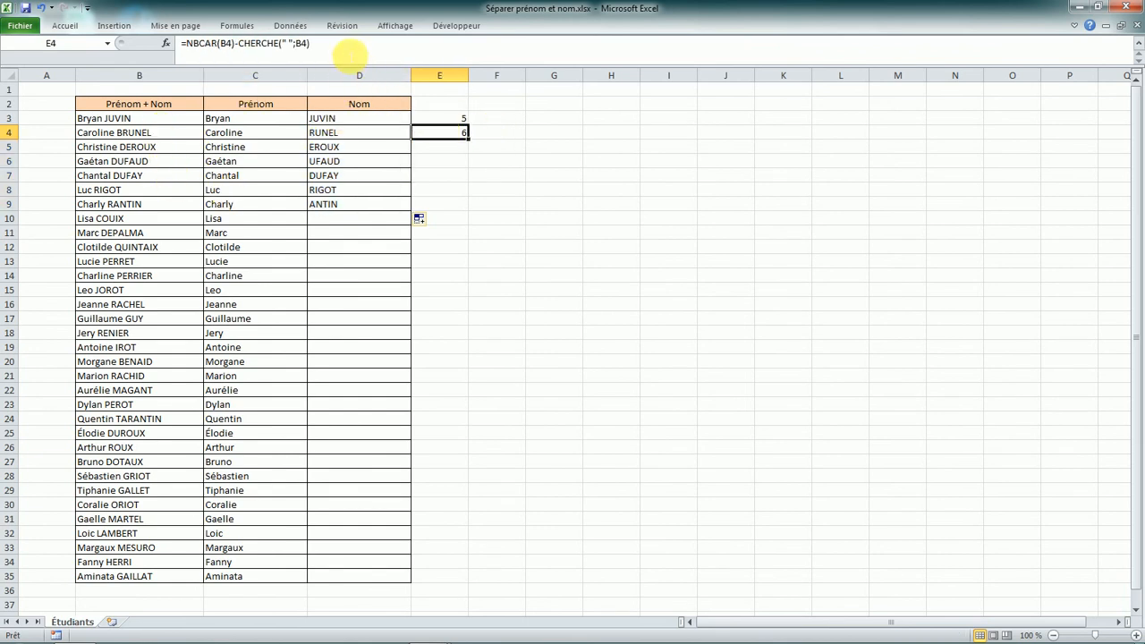
- Replace the 5 in D3's formula with E4's NBCAR minus CHERCHE expression
left_click(336, 43)
left_click_drag(336, 43, 191, 47)
key("ctrl+c")
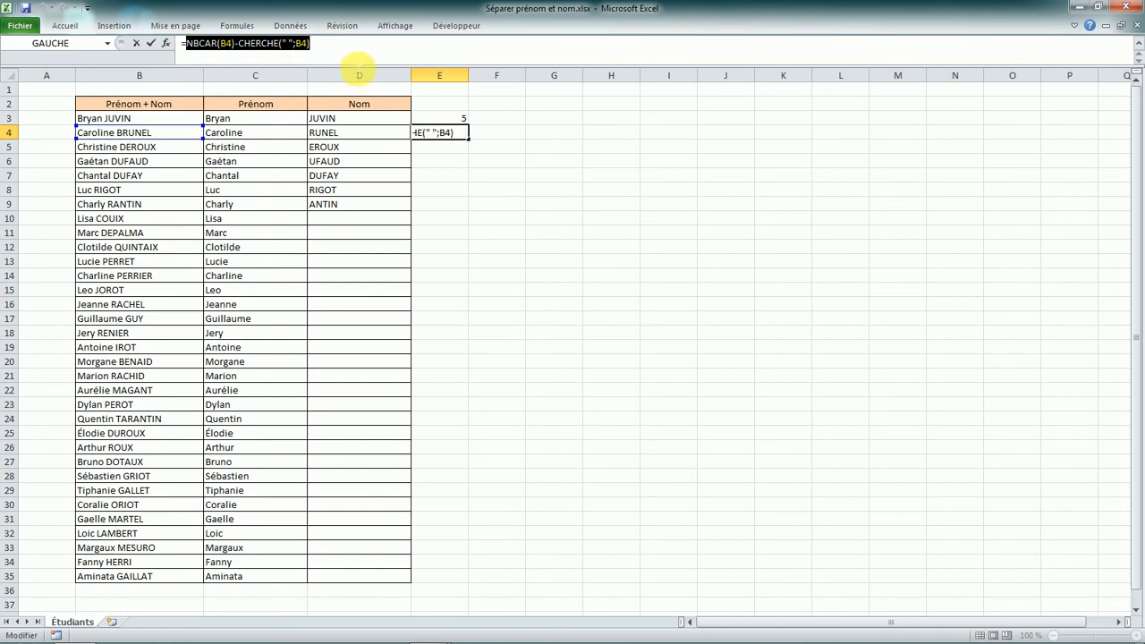
key("Return")
left_click(345, 120)
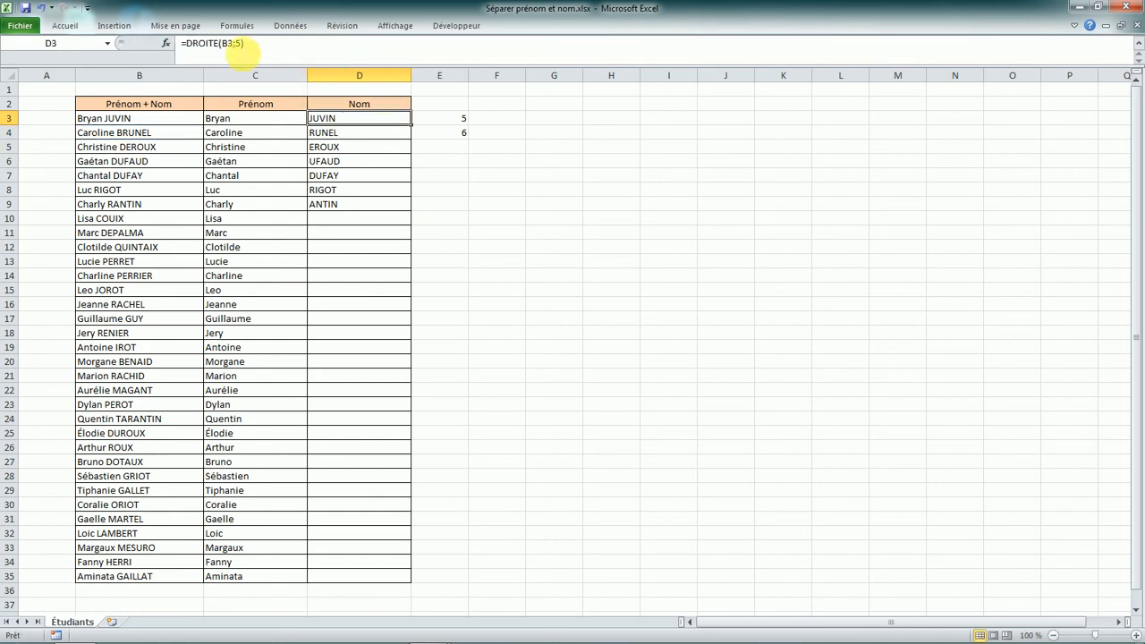
left_click(238, 44)
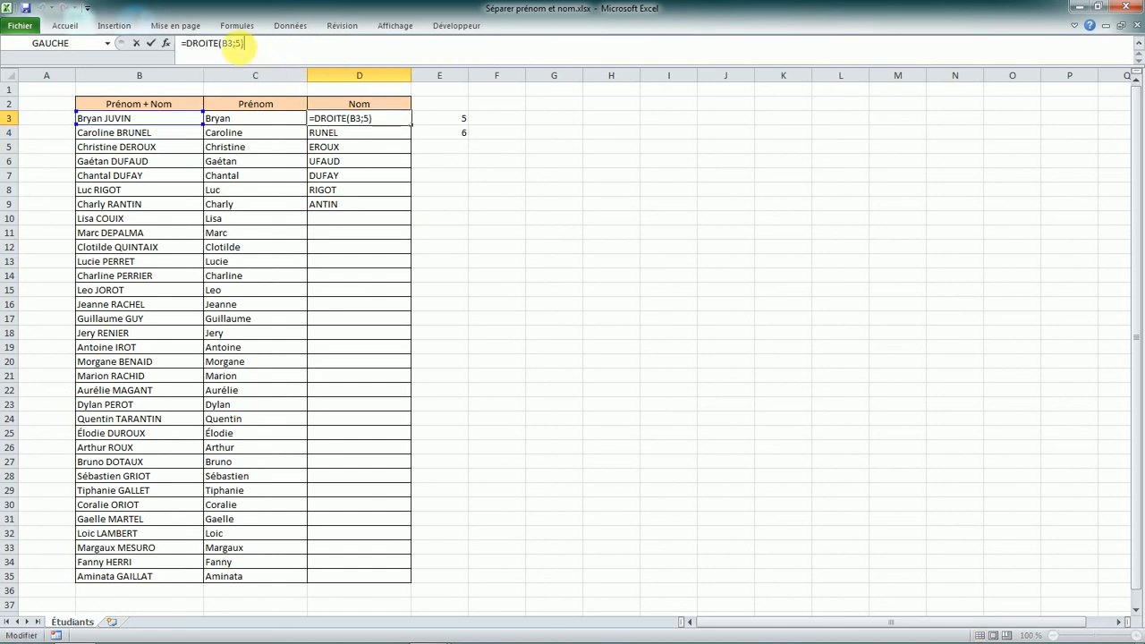
key("ctrl+v")
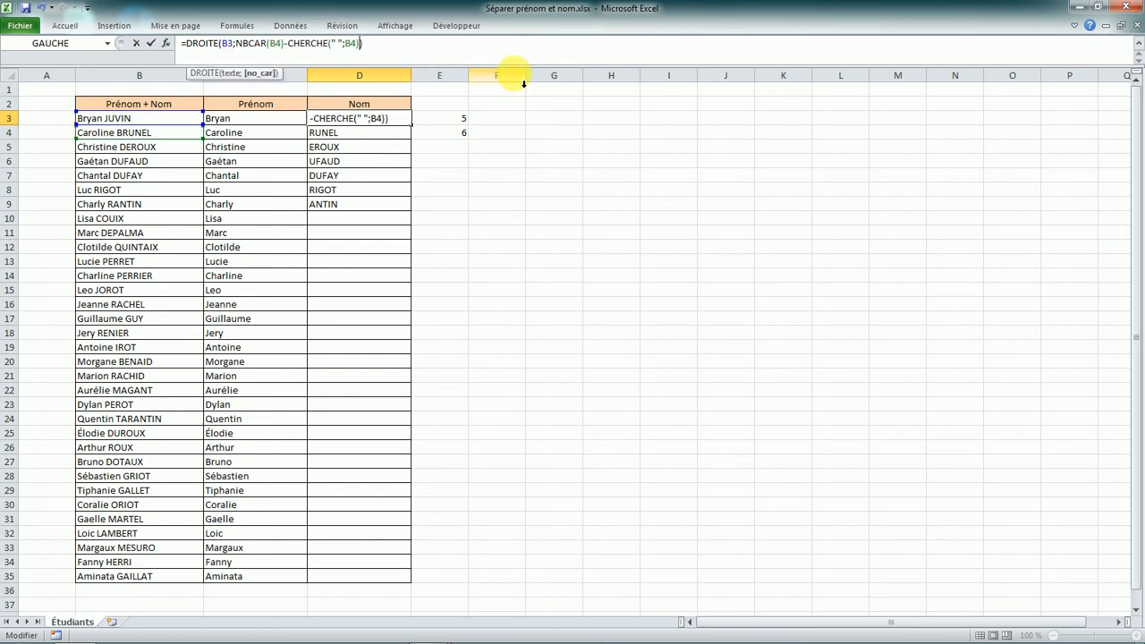
key("Return")
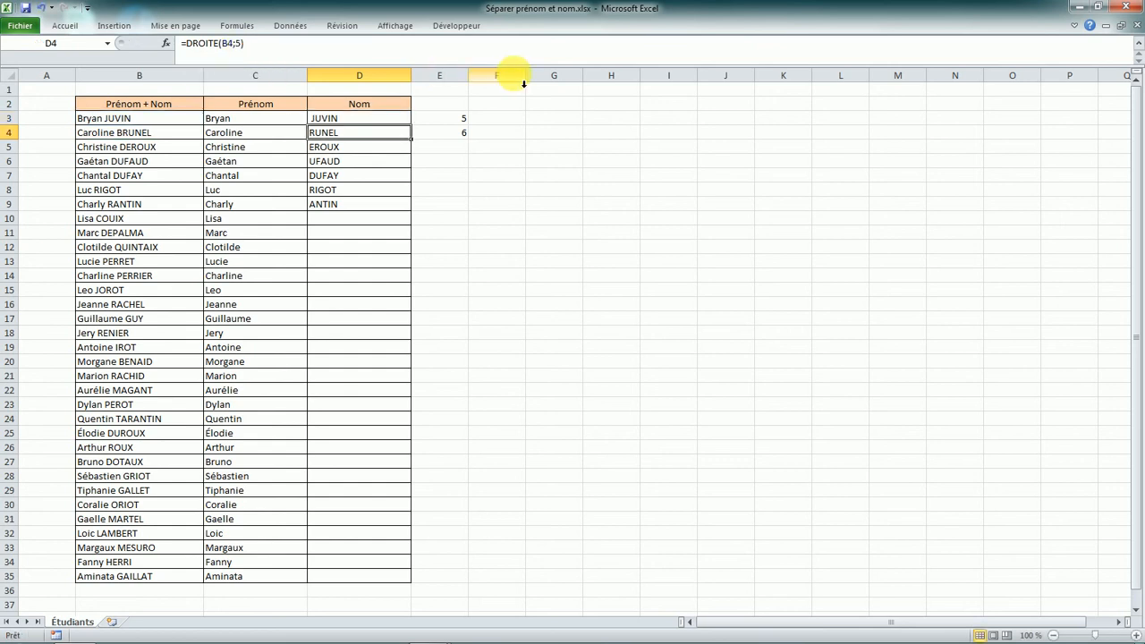
- Fill the revised surname formula from D3 down to D35
left_click(368, 123)
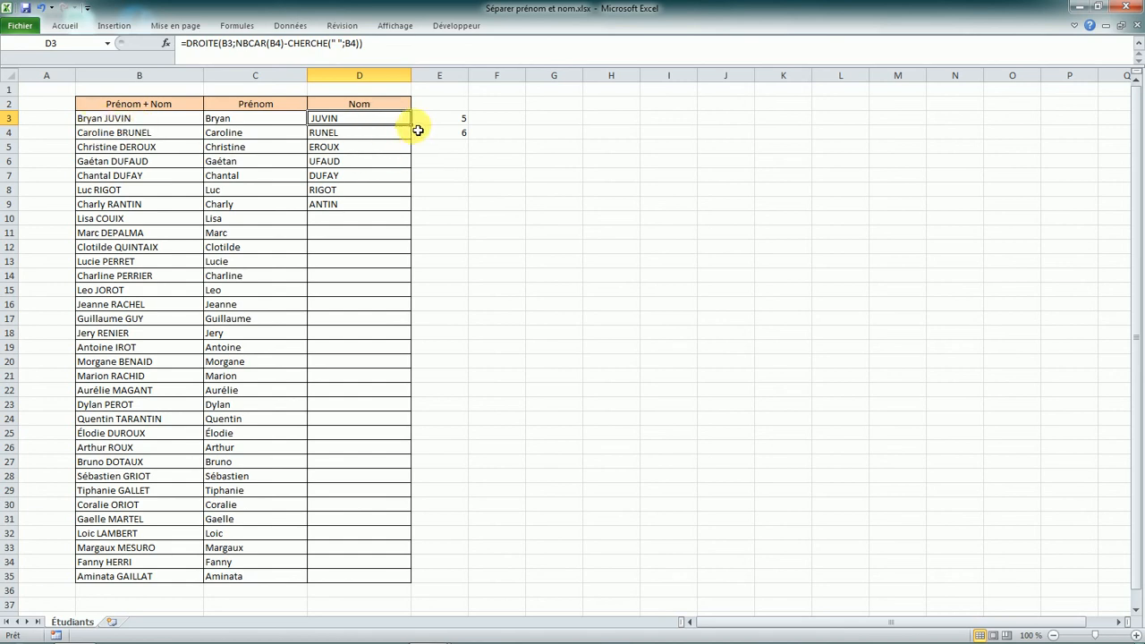
double_click(411, 126)
left_click(408, 121)
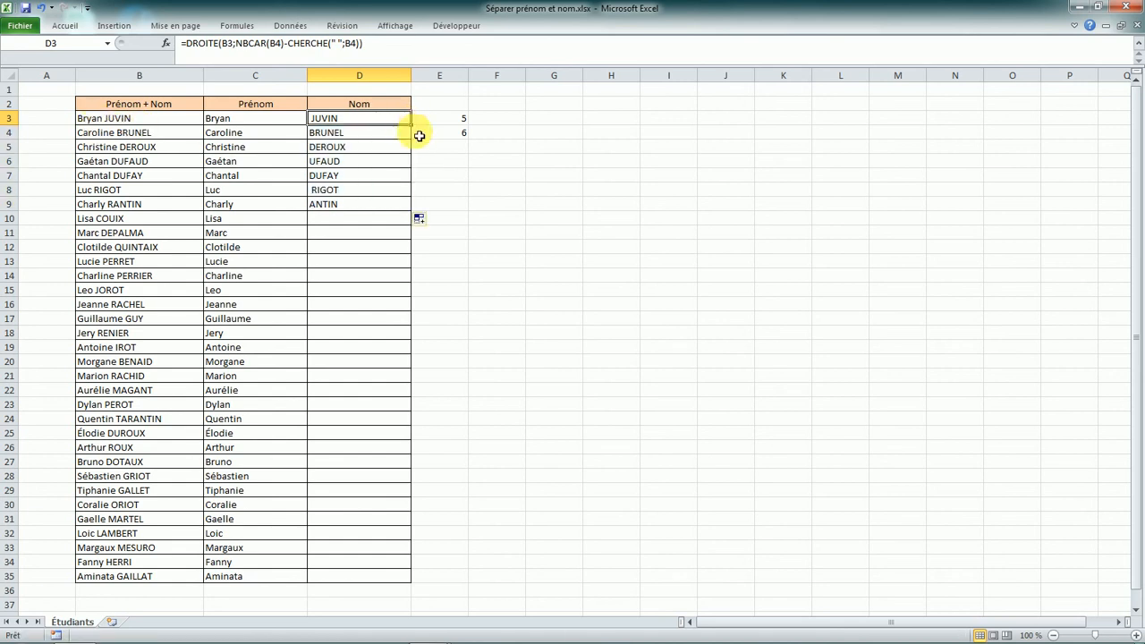
left_click_drag(411, 127, 378, 581)
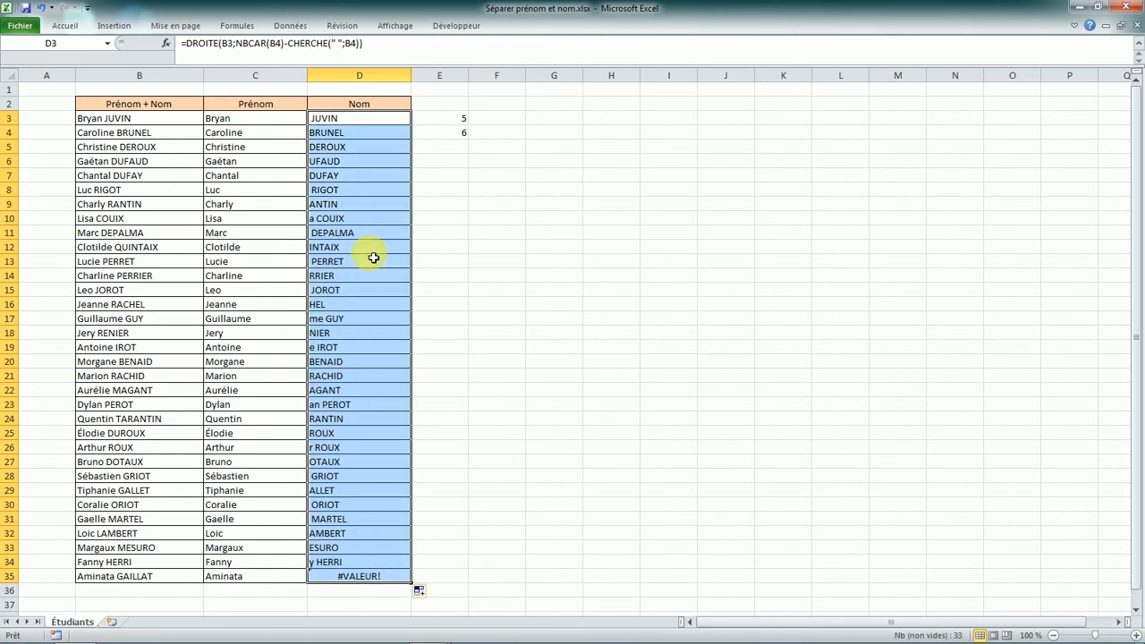
- Fix D3 to =DROITE(B3;NBCAR(B3)-CHERCHE(" ";B3)), changing B4 to B3 and removing stray parentheses
key("Down")
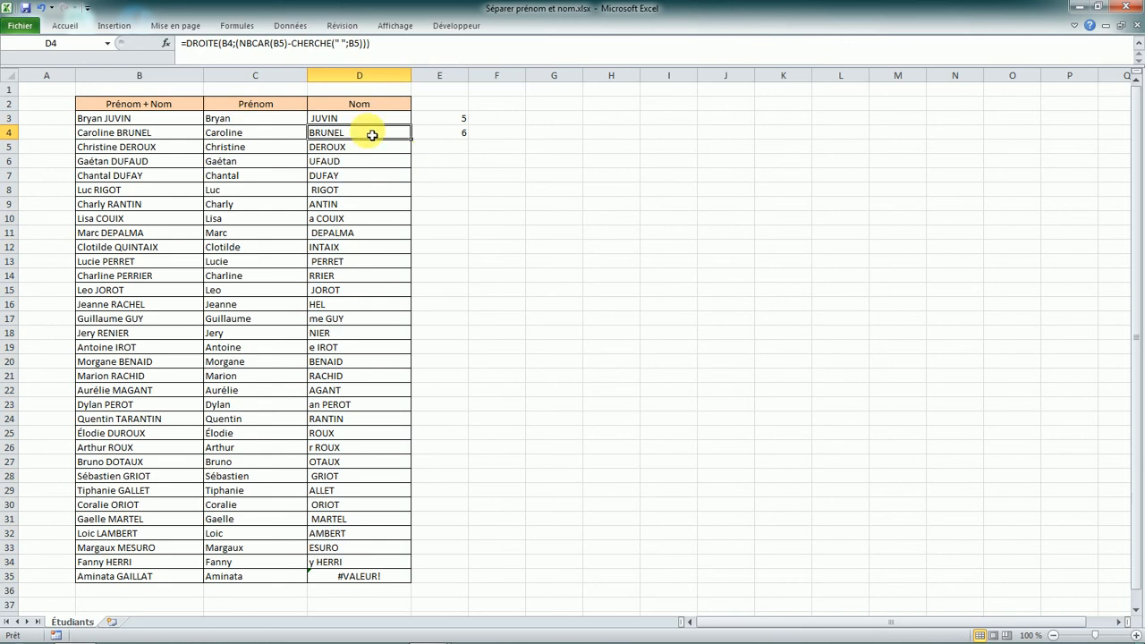
left_click(370, 120)
left_click(287, 43)
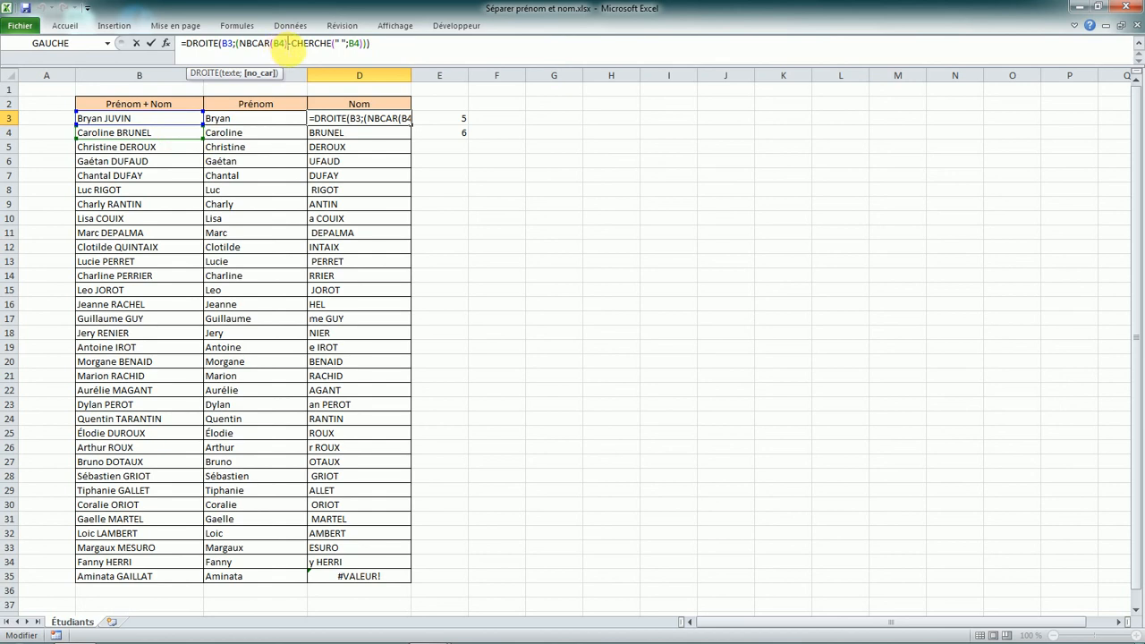
key("BackSpace")
key("BackSpace")
type("B3")
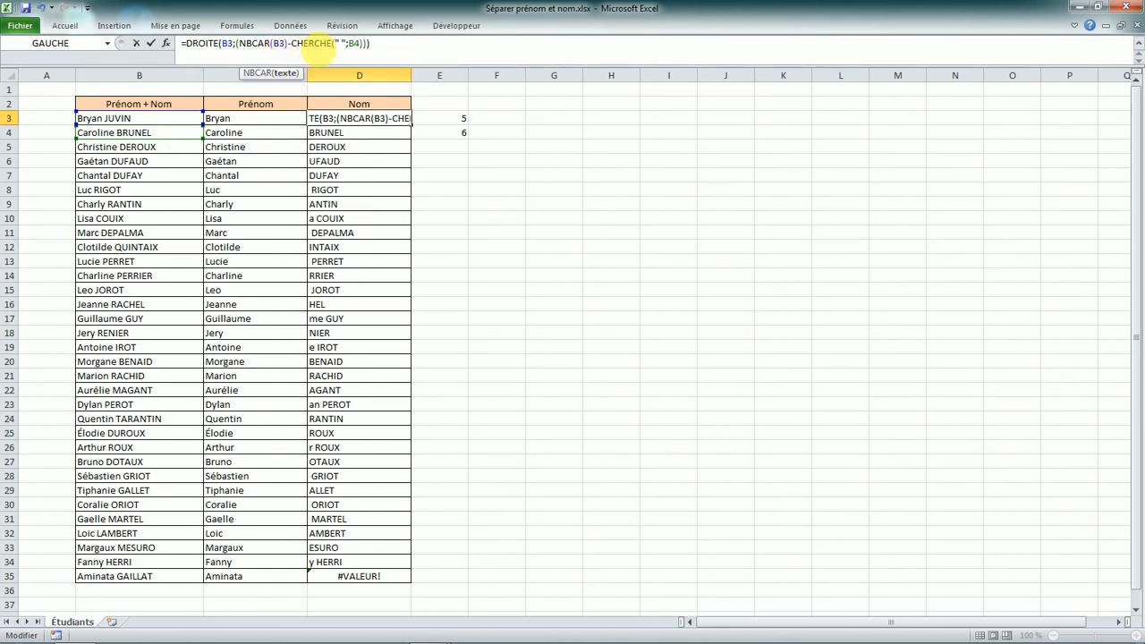
type("B3")
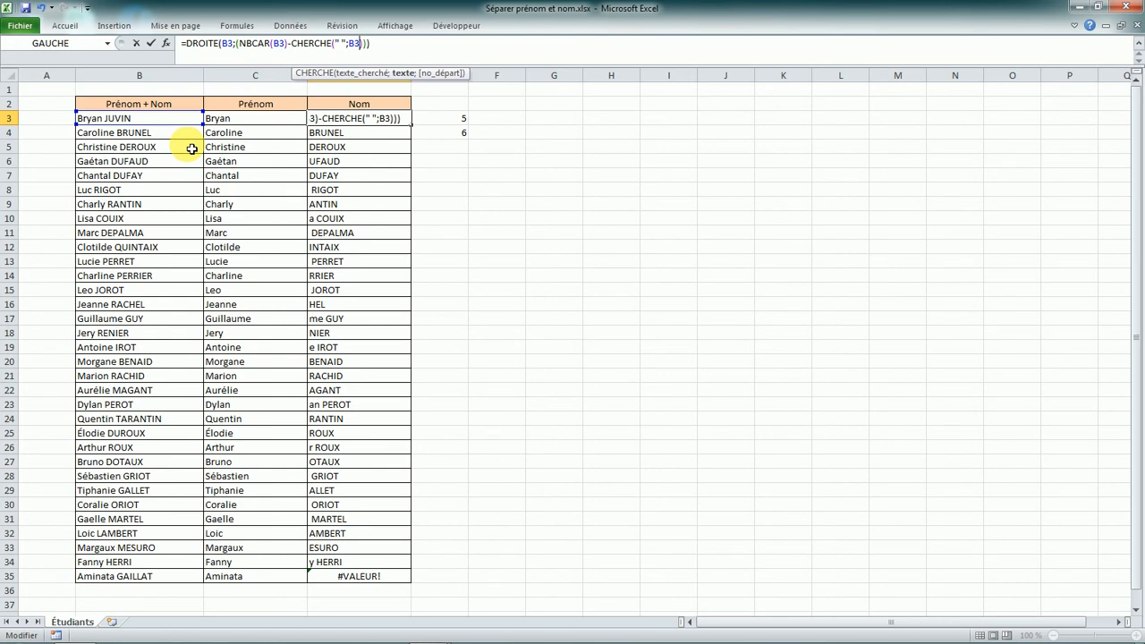
left_click(236, 43)
key("BackSpace")
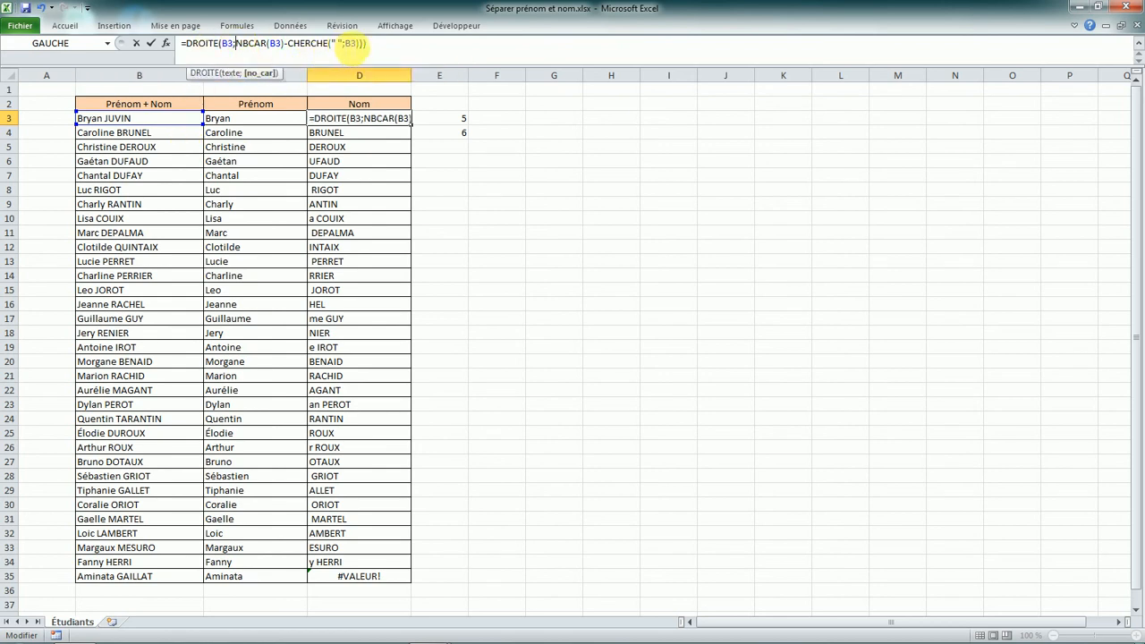
left_click(368, 43)
key("BackSpace")
left_click(406, 120)
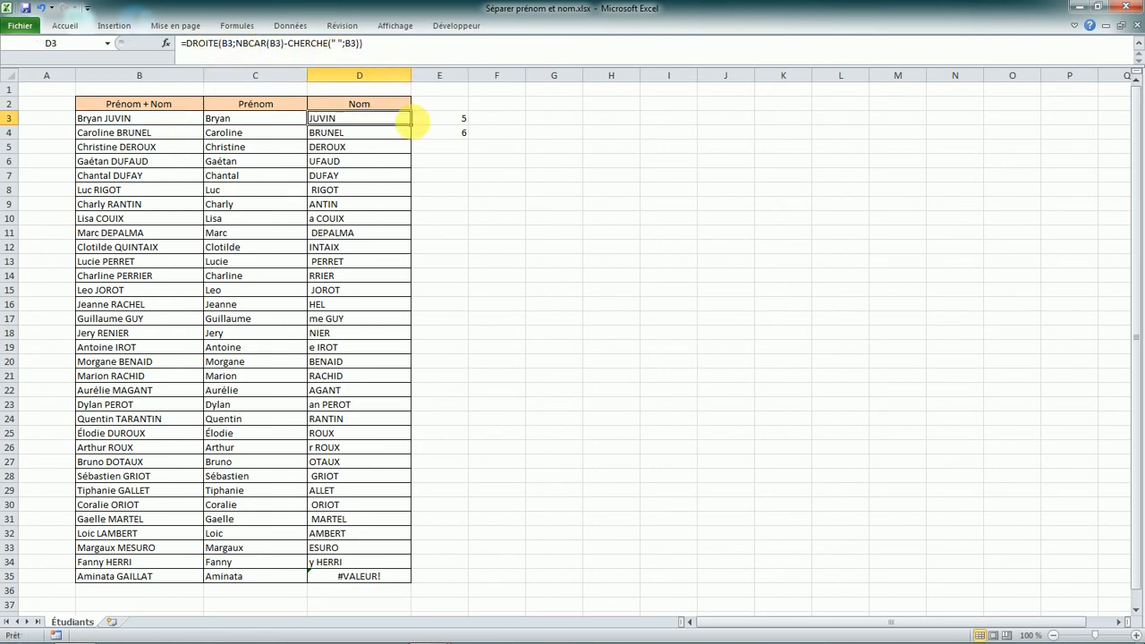
- Review helper cells E3 and E4, then return to D3
left_click(460, 119)
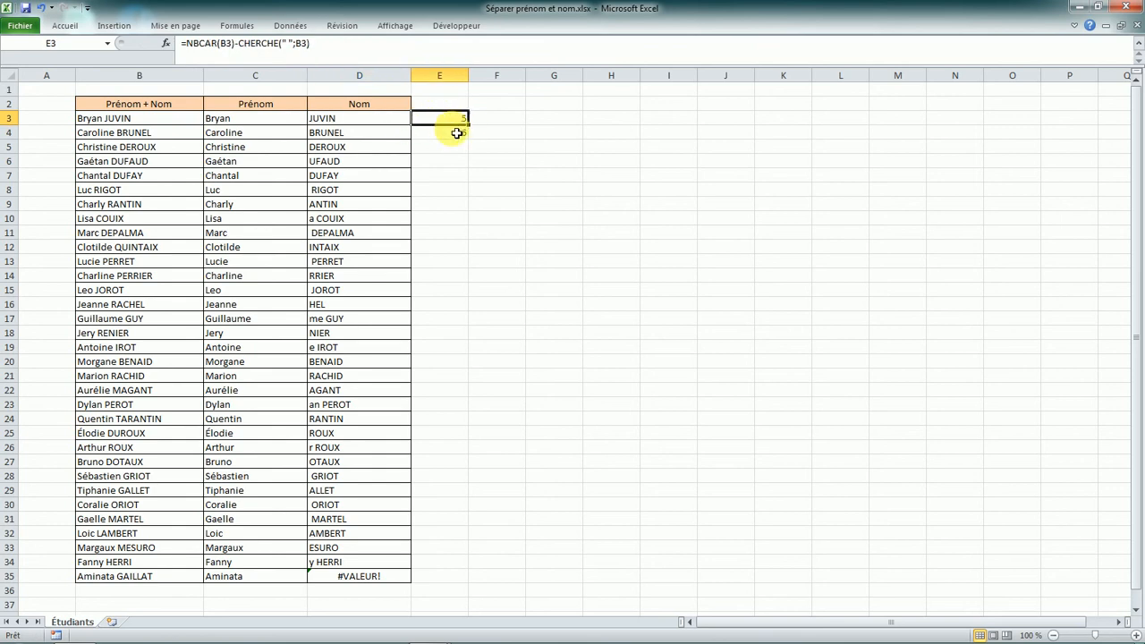
left_click(459, 137)
left_click(457, 120)
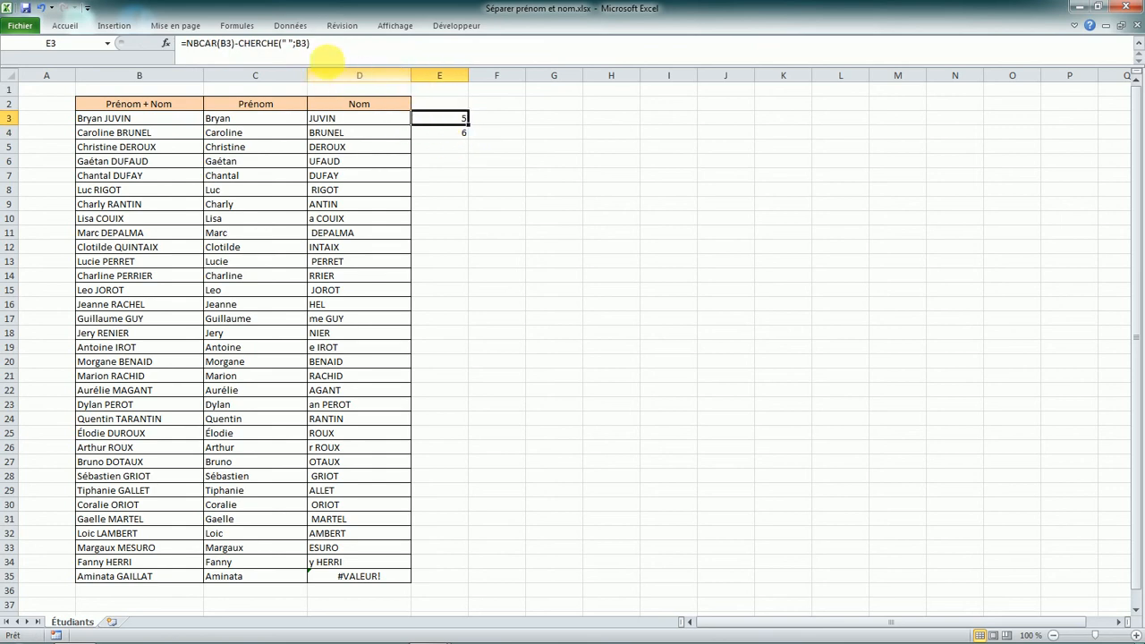
left_click(329, 118)
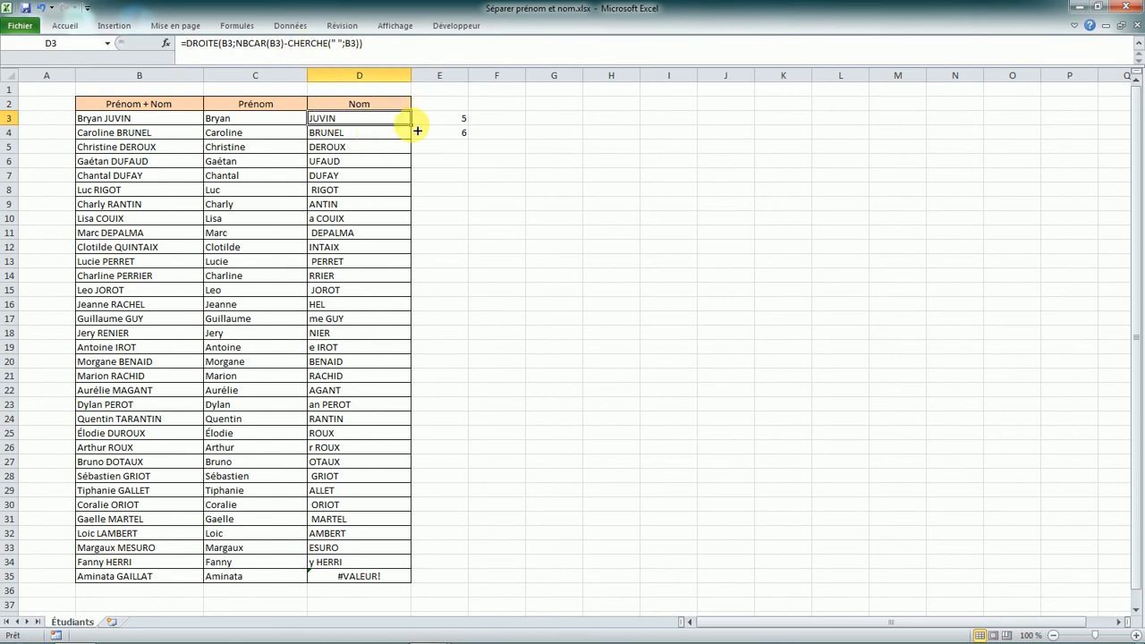
- Fill D3's corrected surname formula to D35 and delete helper values in E3:E4
left_click_drag(417, 130, 459, 586)
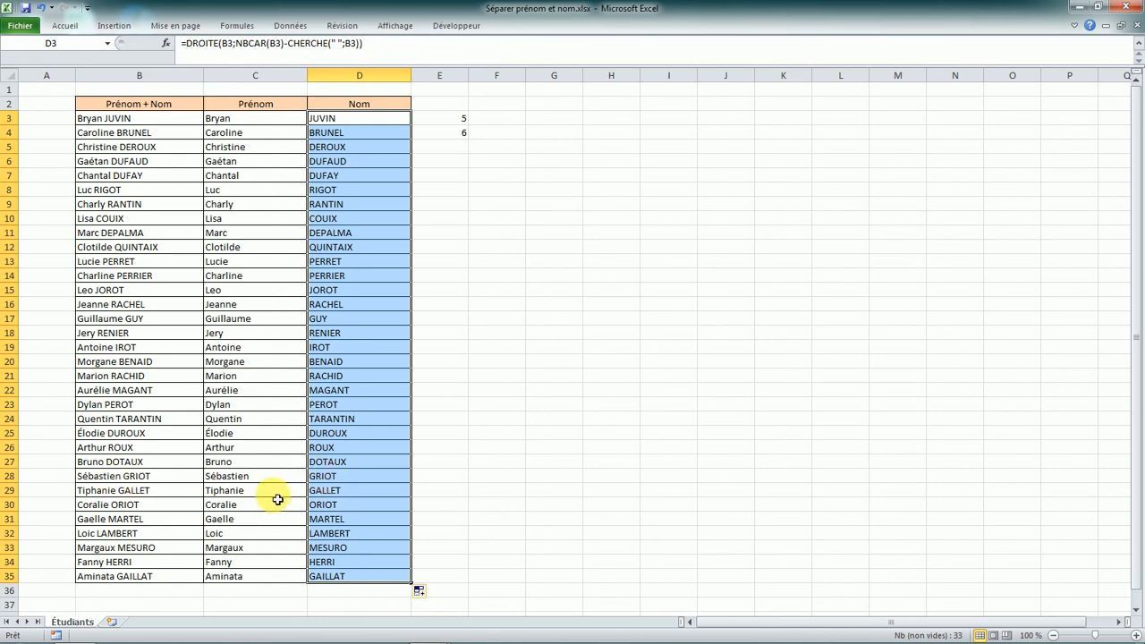
left_click(519, 475)
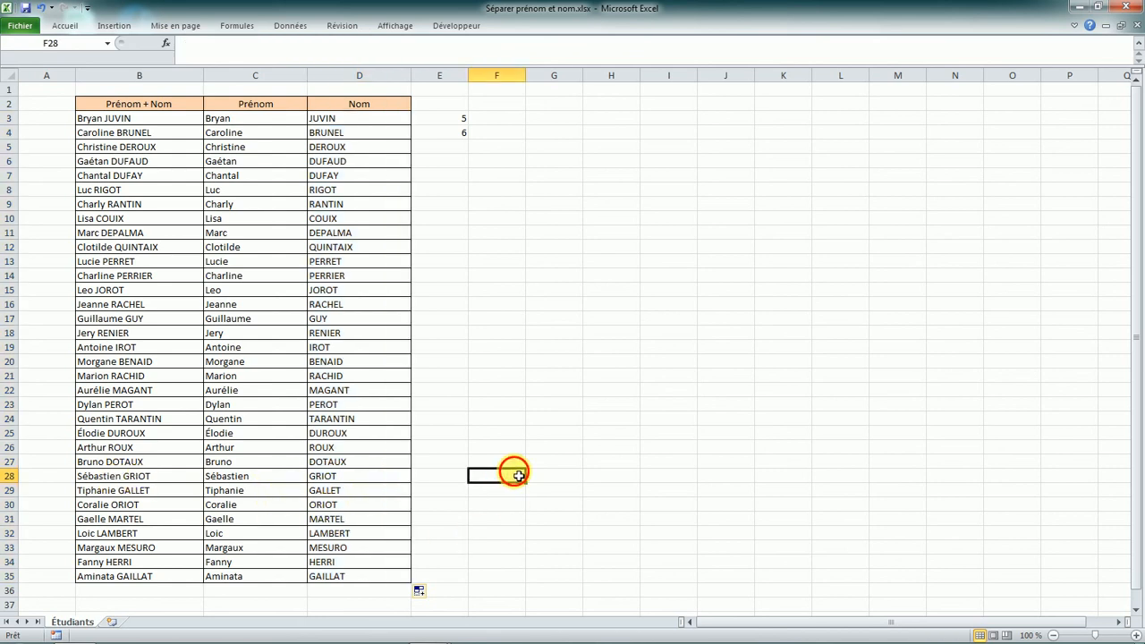
left_click_drag(461, 121, 462, 135)
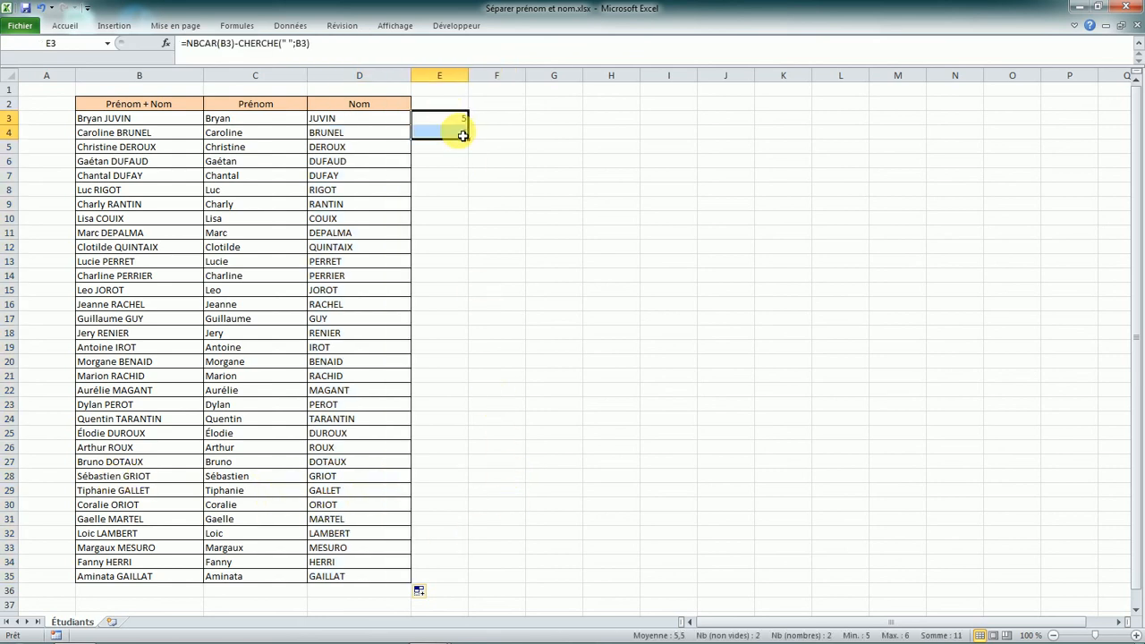
key("Delete")
left_click(490, 189)
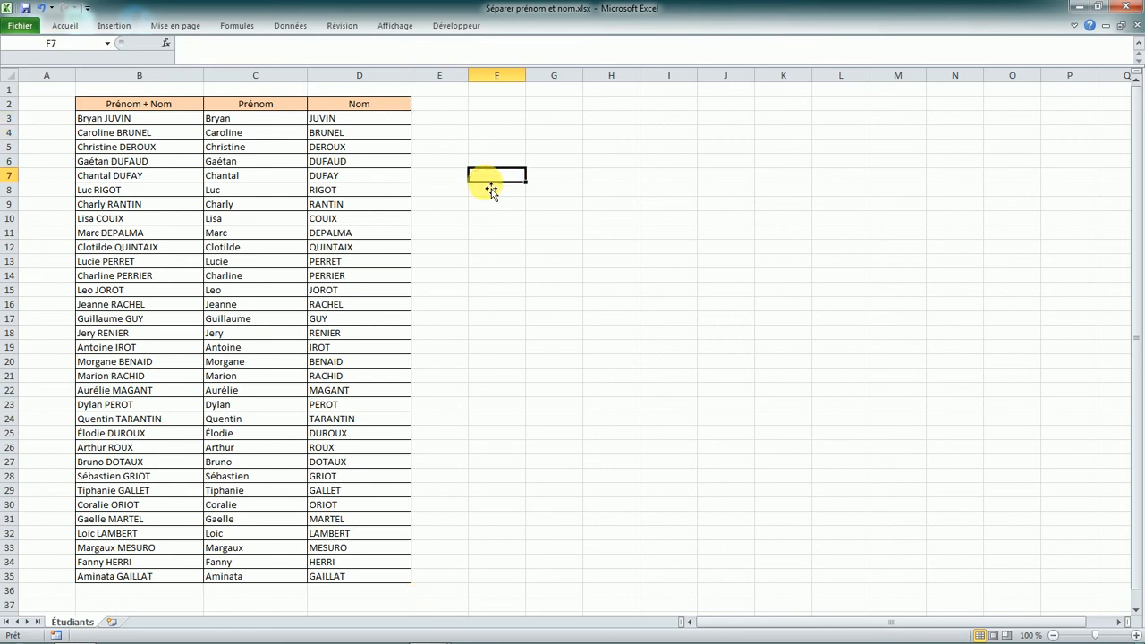